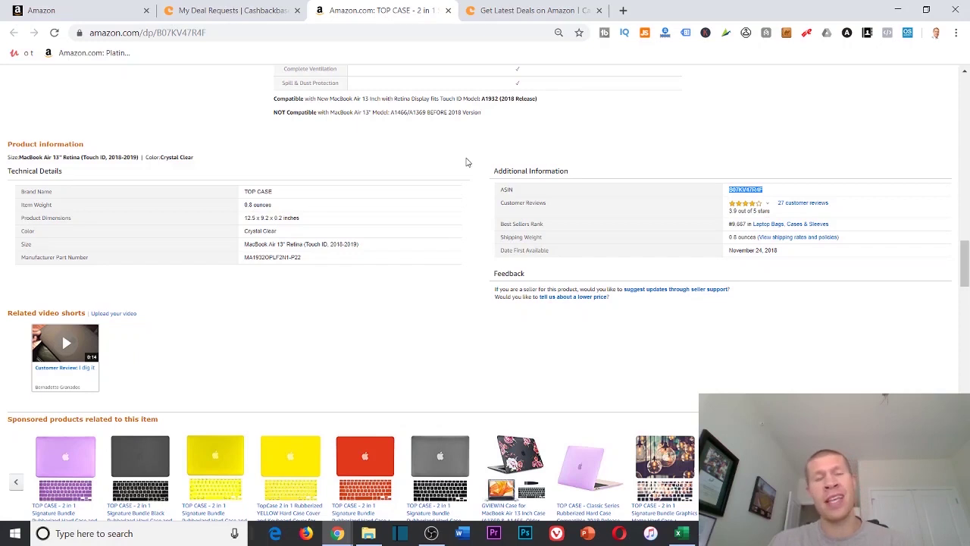
Review TOP CASE deal 433 in My Deal Requests, then open Earn Points deals in a background tab
{"action": "left_click", "coordinate": [196, 8]}
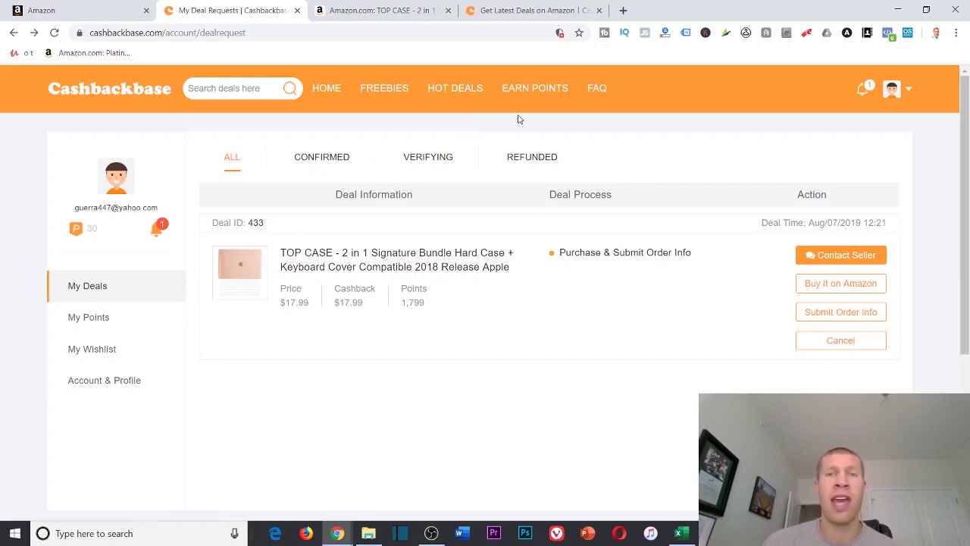
{"action": "middle_click", "coordinate": [534, 95]}
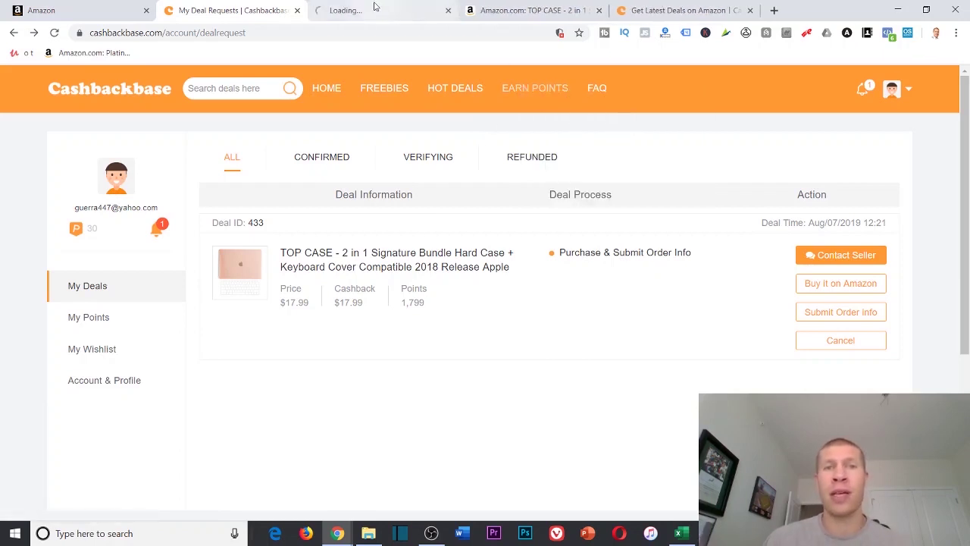
Browse the Points Reward Deals grid, e.g. the $11.98 luggage lock for 420 points, and reload it
{"action": "left_click", "coordinate": [375, 9]}
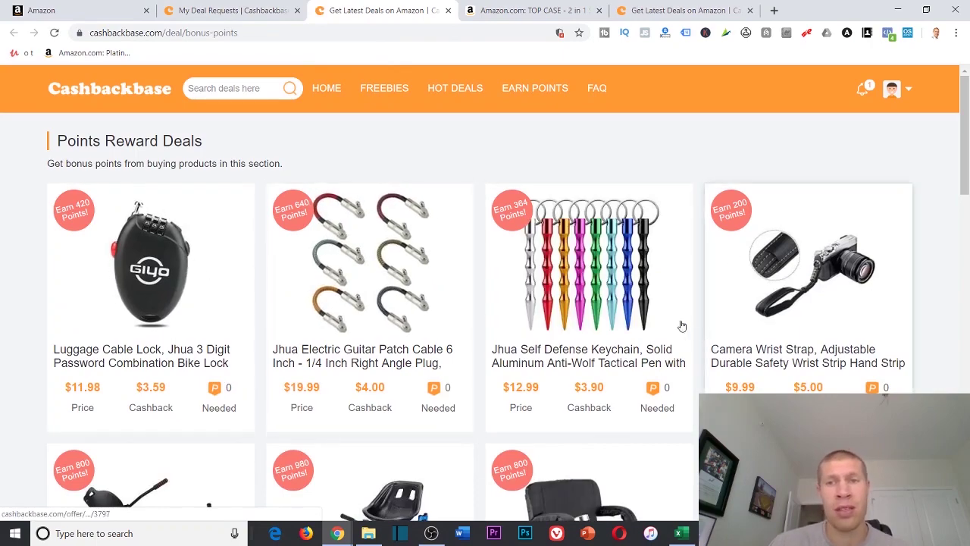
{"action": "scroll", "coordinate": [682, 326], "scroll_direction": "down", "scroll_amount": 3}
{"action": "scroll", "coordinate": [455, 288], "scroll_direction": "up", "scroll_amount": 3}
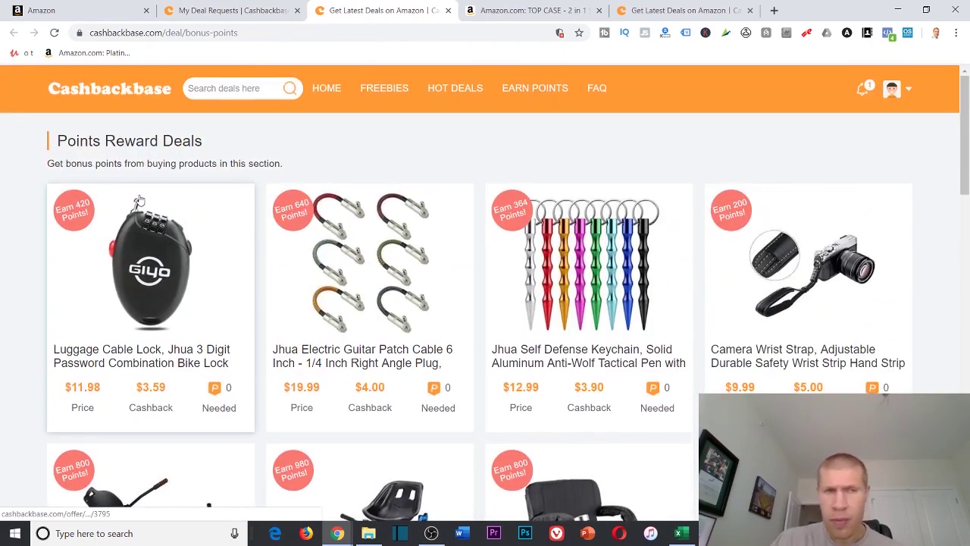
{"action": "scroll", "coordinate": [573, 263], "scroll_direction": "down", "scroll_amount": 1}
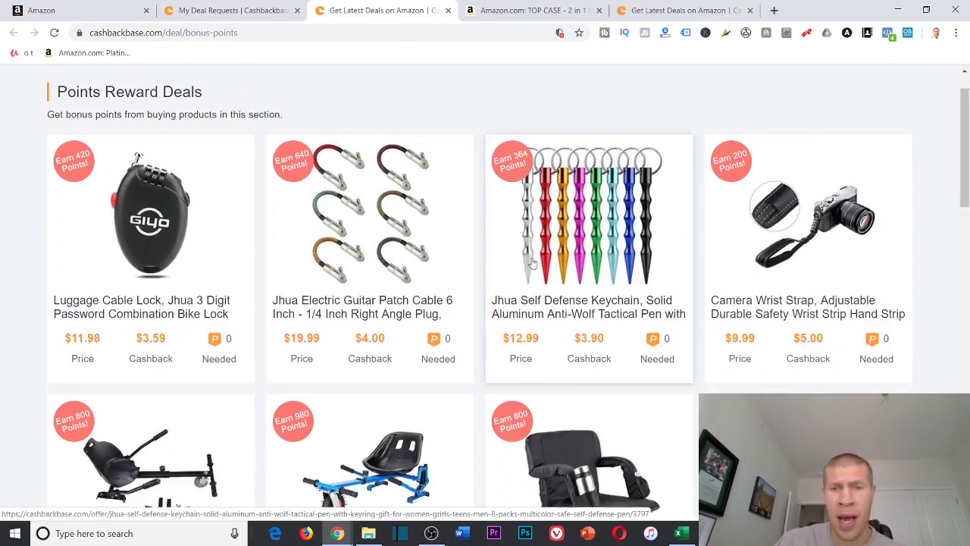
{"action": "scroll", "coordinate": [573, 263], "scroll_direction": "up", "scroll_amount": 1}
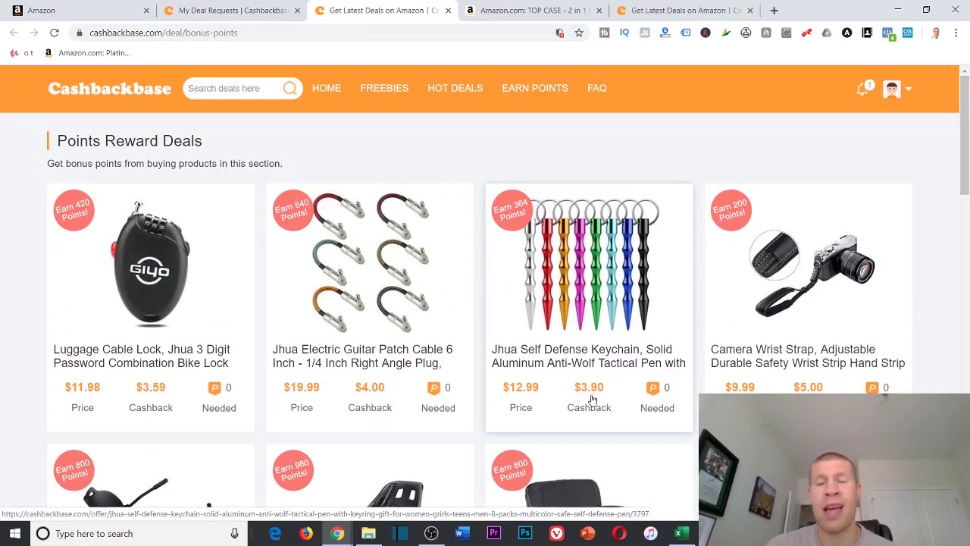
{"action": "scroll", "coordinate": [636, 372], "scroll_direction": "down", "scroll_amount": 4}
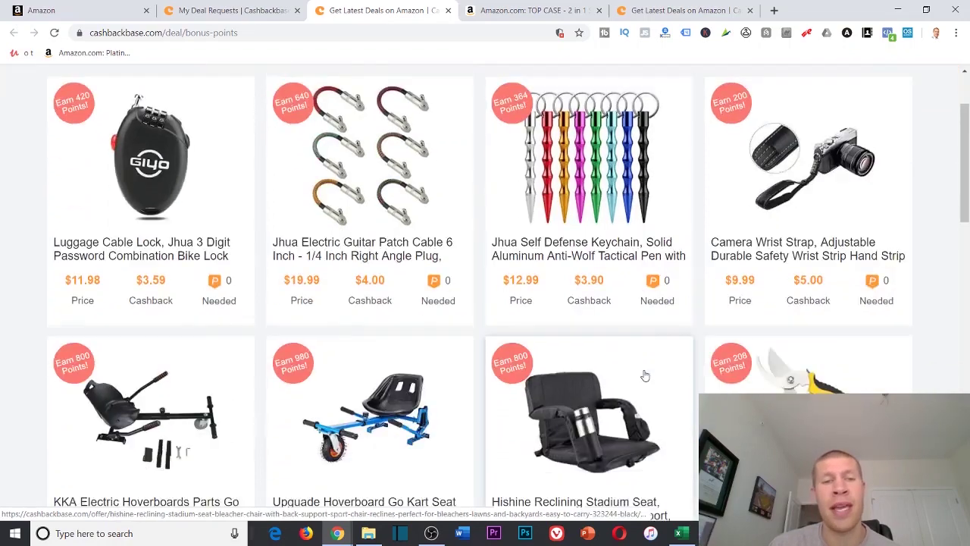
{"action": "scroll", "coordinate": [510, 372], "scroll_direction": "down", "scroll_amount": 3}
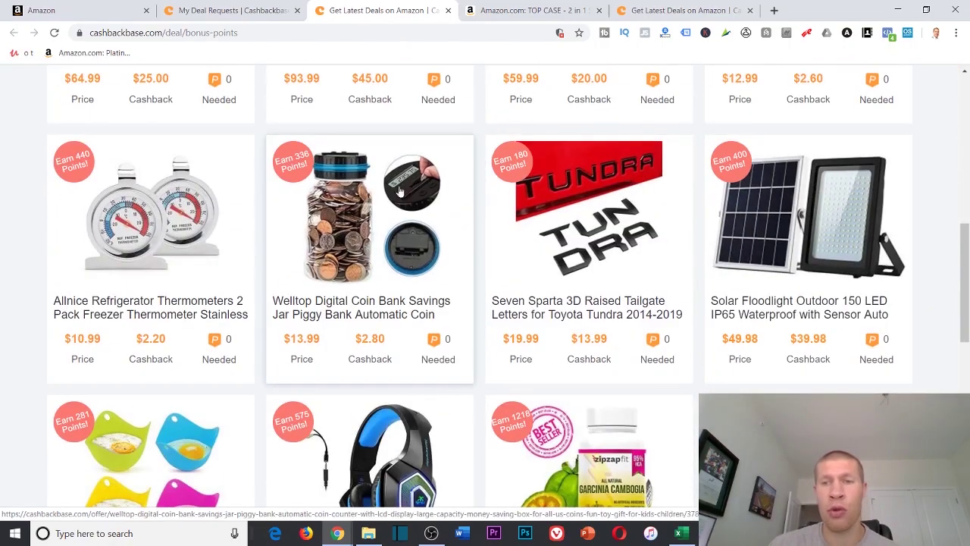
{"action": "scroll", "coordinate": [427, 260], "scroll_direction": "down", "scroll_amount": 3}
{"action": "scroll", "coordinate": [395, 292], "scroll_direction": "up", "scroll_amount": 1}
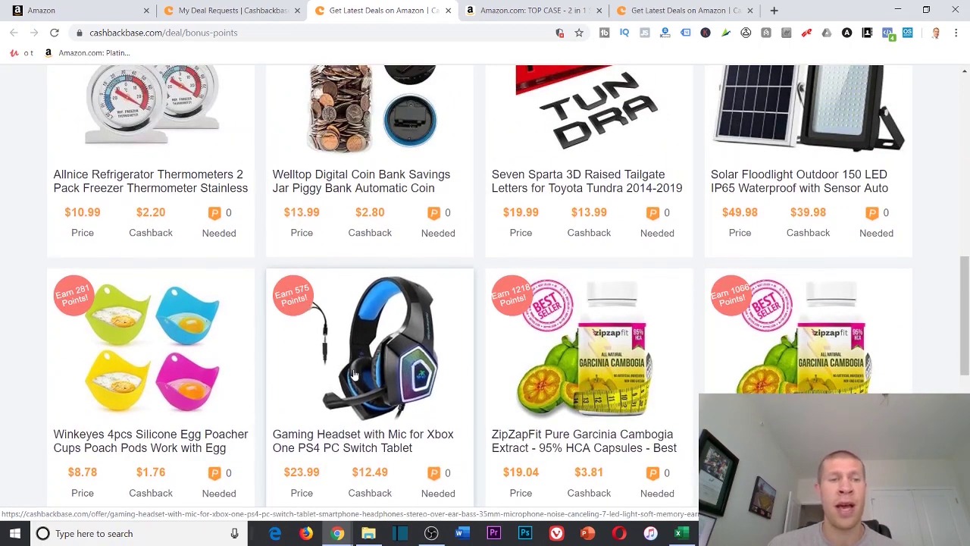
{"action": "scroll", "coordinate": [343, 371], "scroll_direction": "down", "scroll_amount": 2}
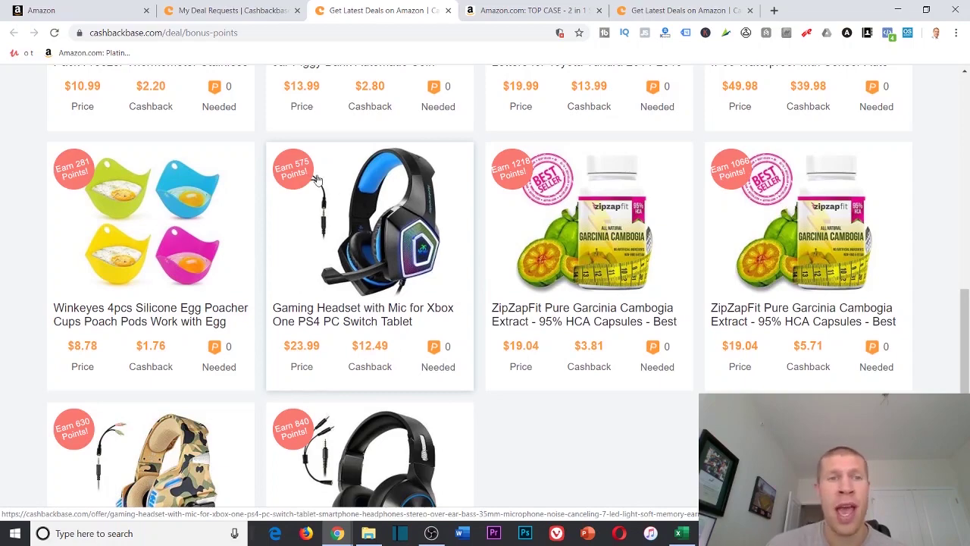
{"action": "scroll", "coordinate": [333, 189], "scroll_direction": "up", "scroll_amount": 10}
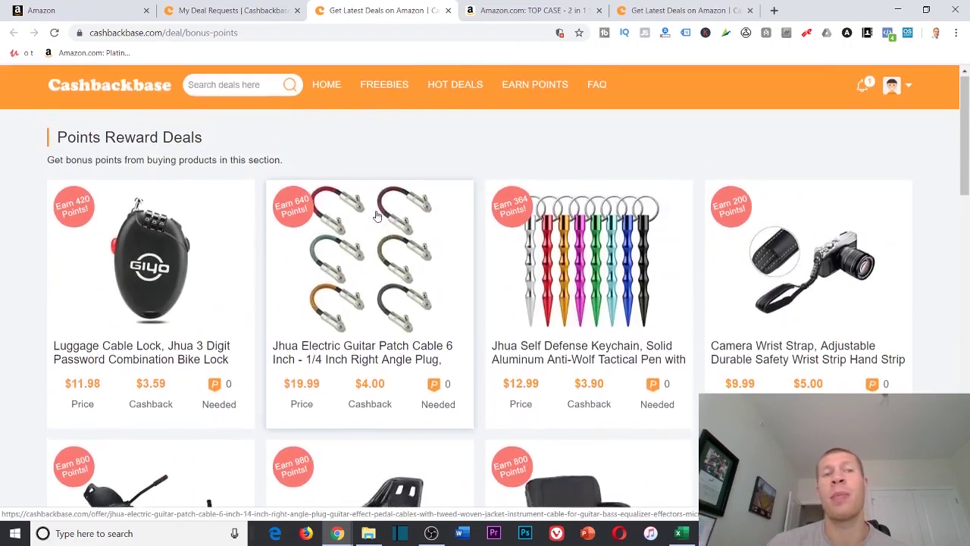
{"action": "scroll", "coordinate": [377, 216], "scroll_direction": "down", "scroll_amount": 1}
{"action": "scroll", "coordinate": [455, 152], "scroll_direction": "up", "scroll_amount": 1}
{"action": "left_click", "coordinate": [554, 89]}
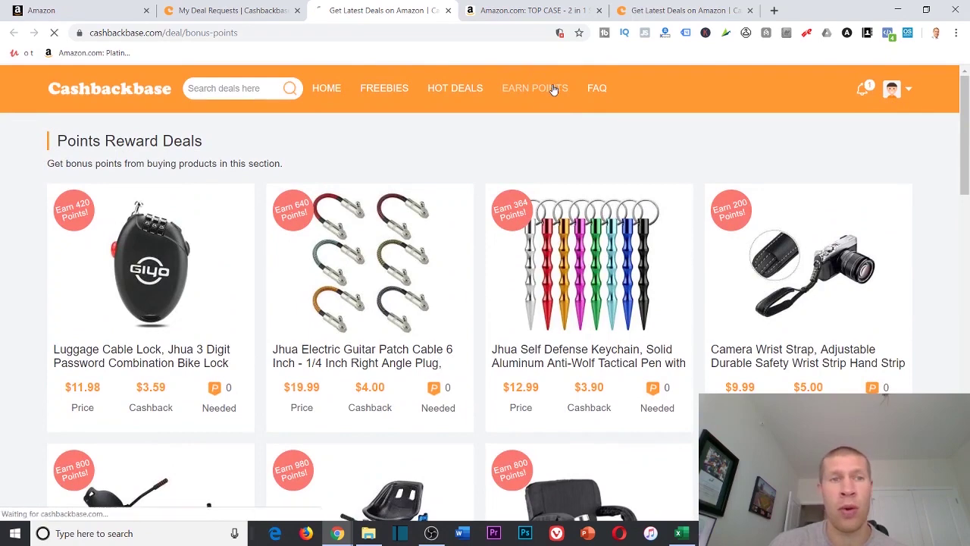
Open My Points to see 30 available and 1,799 frozen points, How to get points and the FAQ
{"action": "left_click", "coordinate": [894, 89]}
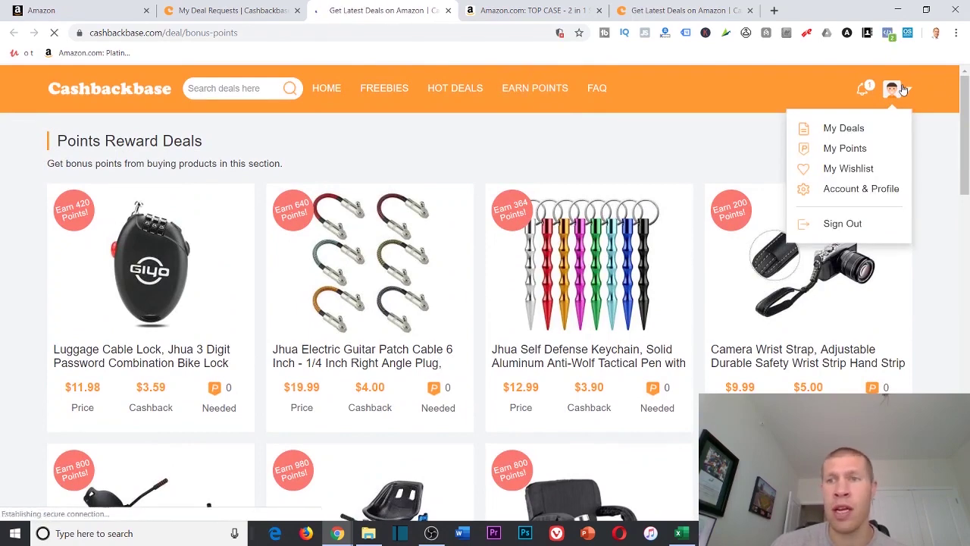
{"action": "left_click", "coordinate": [867, 157]}
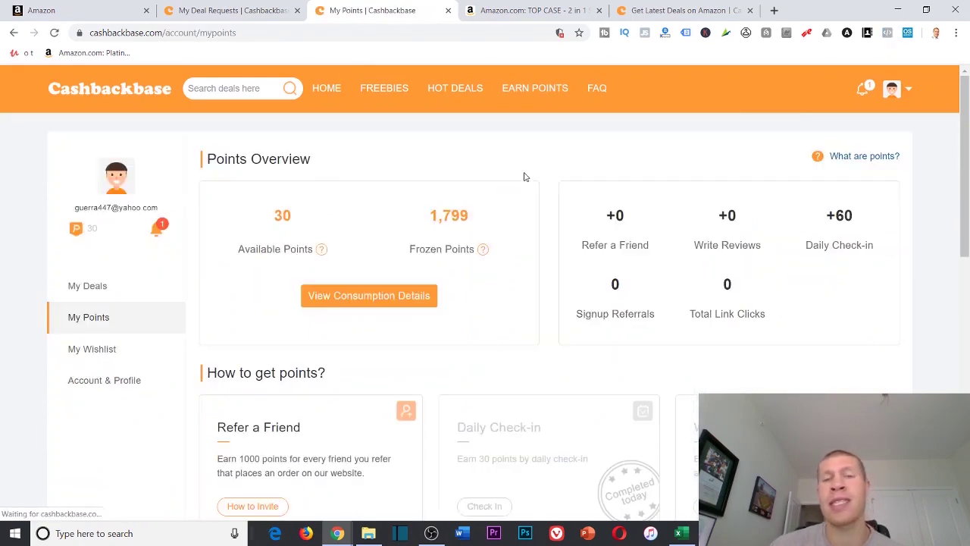
{"action": "scroll", "coordinate": [440, 234], "scroll_direction": "down", "scroll_amount": 3}
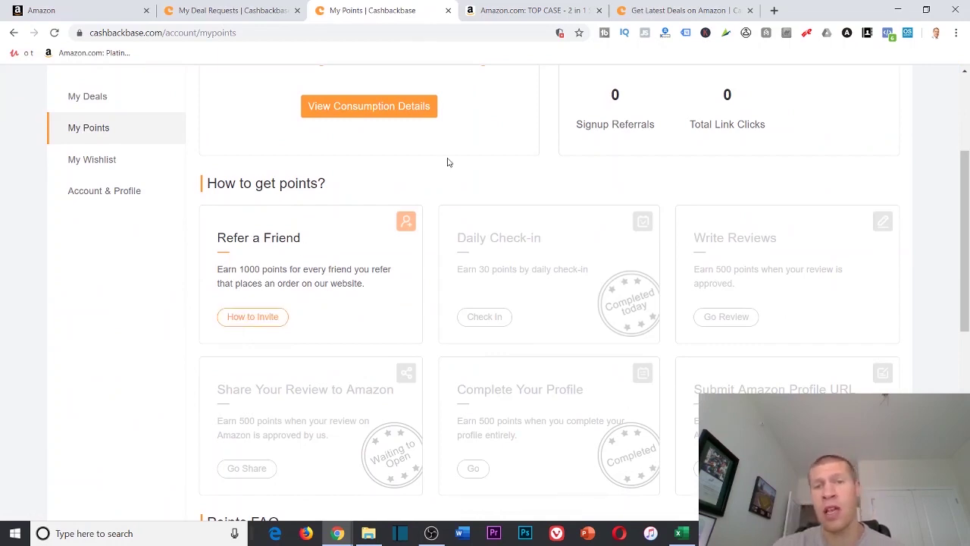
{"action": "scroll", "coordinate": [502, 151], "scroll_direction": "down", "scroll_amount": 2}
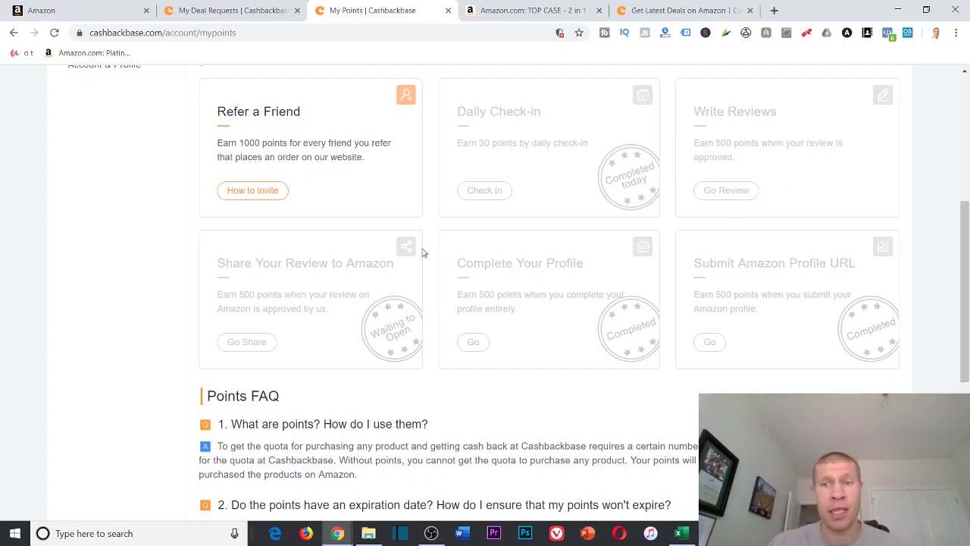
{"action": "scroll", "coordinate": [450, 208], "scroll_direction": "up", "scroll_amount": 3}
{"action": "scroll", "coordinate": [455, 199], "scroll_direction": "down", "scroll_amount": 1}
{"action": "scroll", "coordinate": [424, 201], "scroll_direction": "up", "scroll_amount": 3}
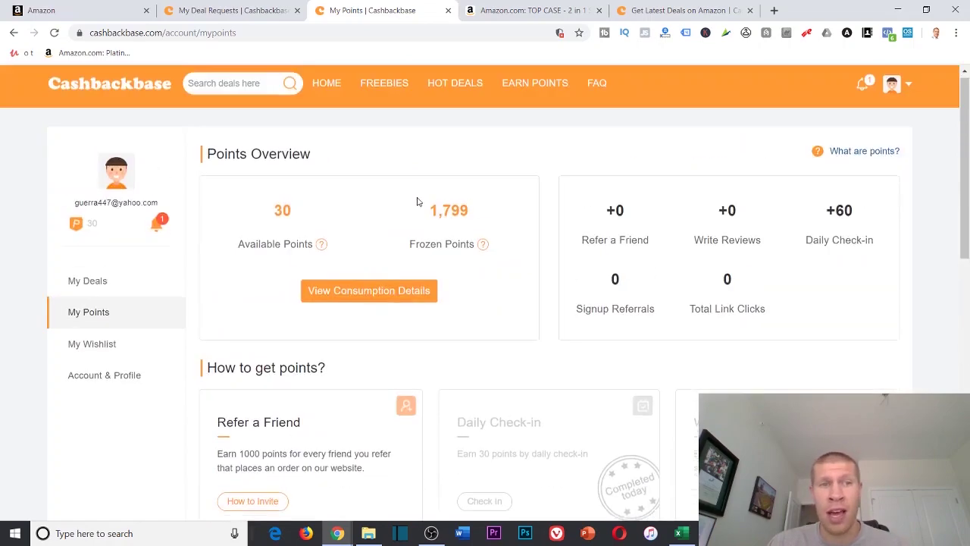
{"action": "scroll", "coordinate": [175, 224], "scroll_direction": "down", "scroll_amount": 1}
{"action": "scroll", "coordinate": [163, 219], "scroll_direction": "down", "scroll_amount": 1}
{"action": "scroll", "coordinate": [140, 179], "scroll_direction": "up", "scroll_amount": 2}
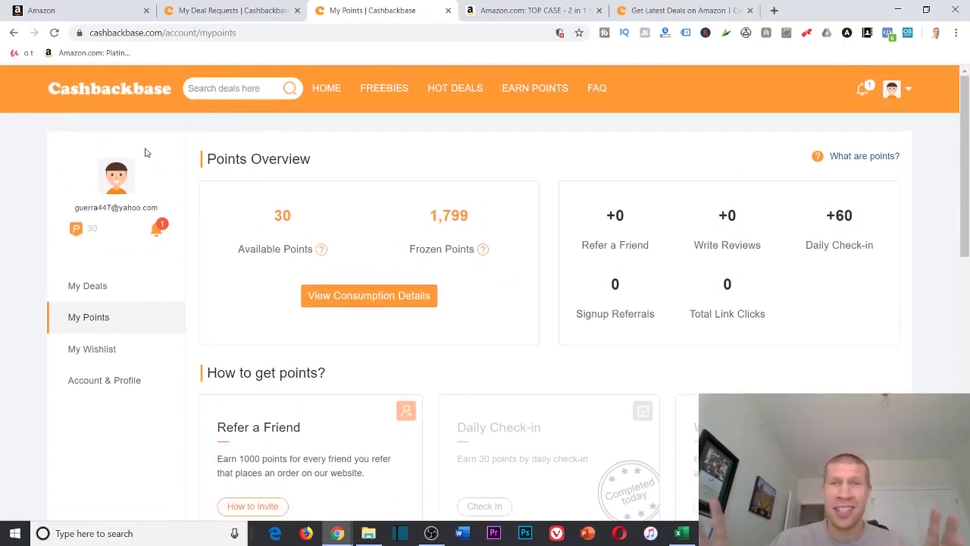
{"action": "left_click", "coordinate": [305, 533]}
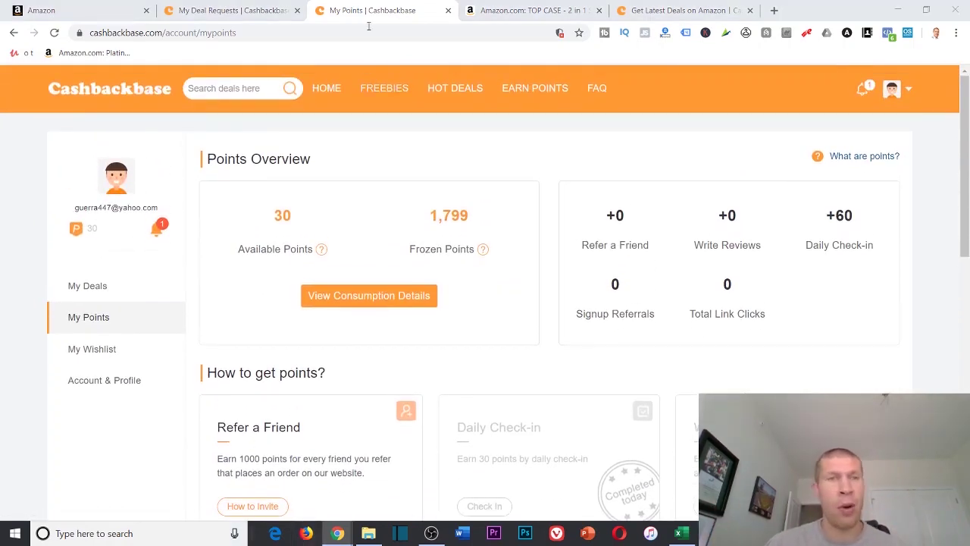
Load cashbackbase.com in Firefox and go to the Sign In page
{"action": "type", "text": "cash"}
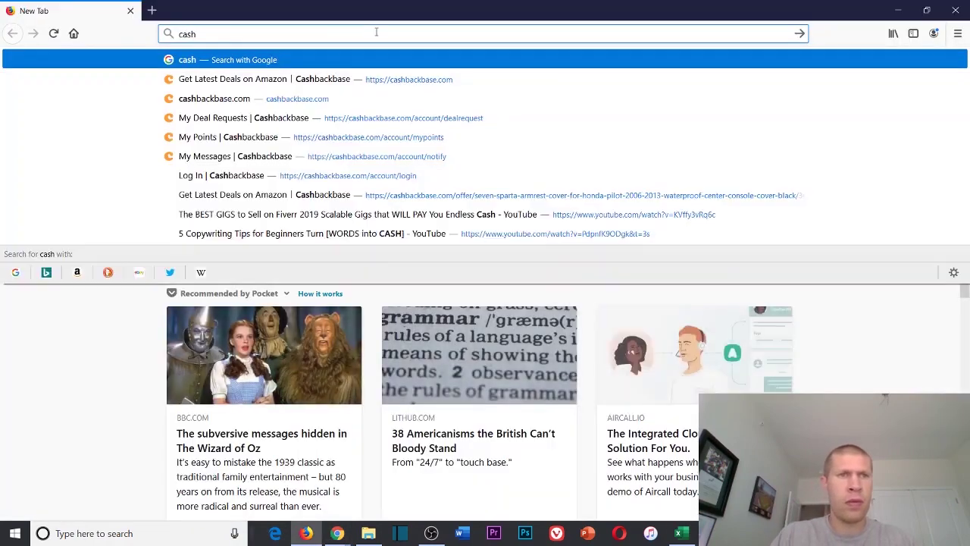
{"action": "type", "text": "backbase.com"}
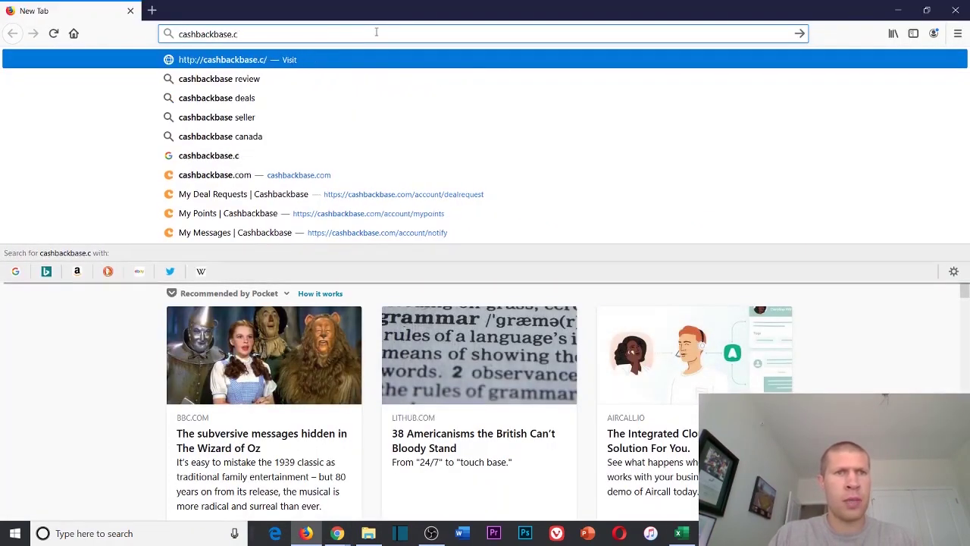
{"action": "key", "text": "Return"}
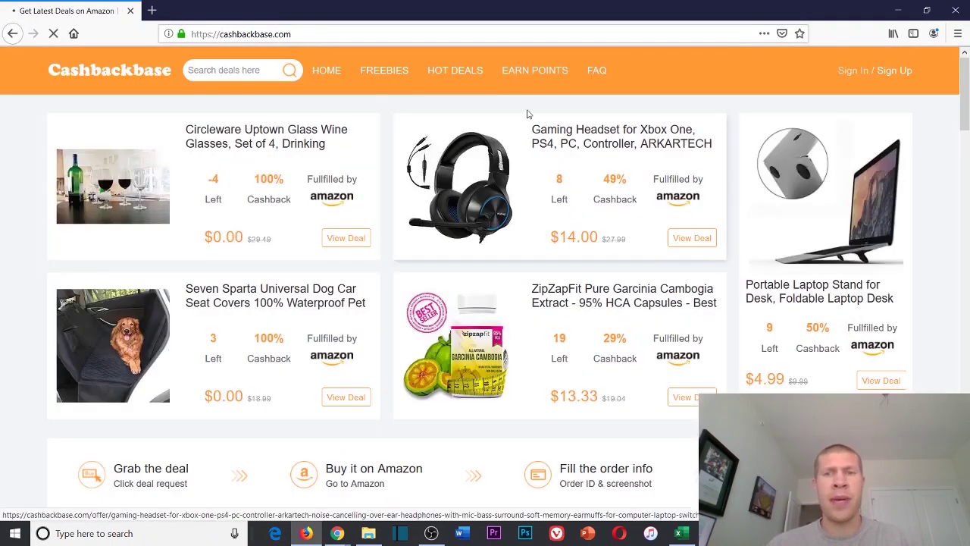
{"action": "left_click", "coordinate": [526, 113]}
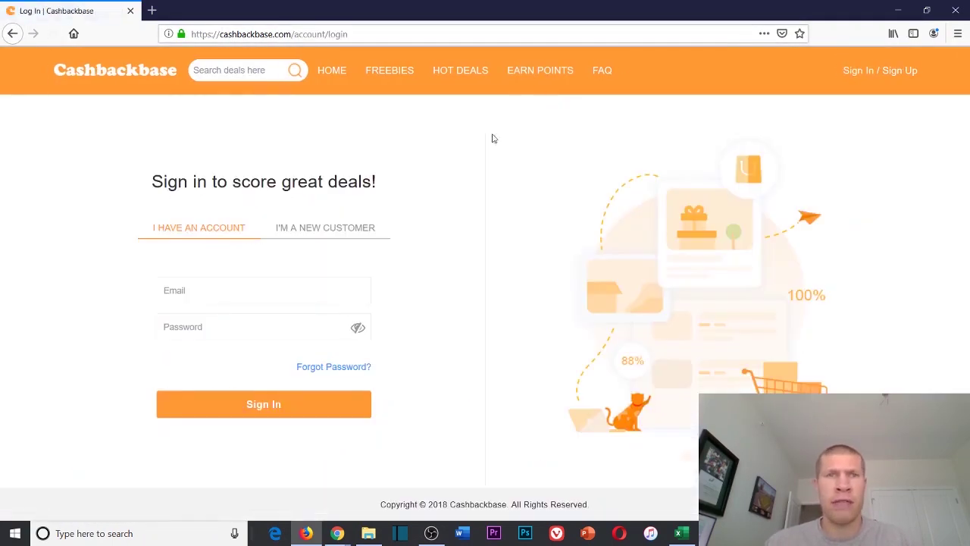
Sign in with the second account's e-mail and password, declining to save the login
{"action": "left_click", "coordinate": [260, 301]}
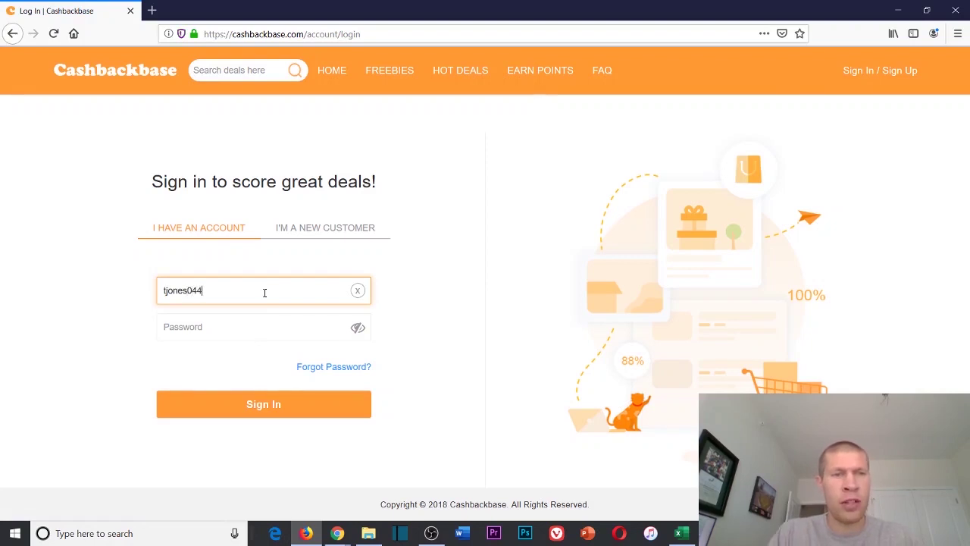
{"action": "key", "text": "Tab"}
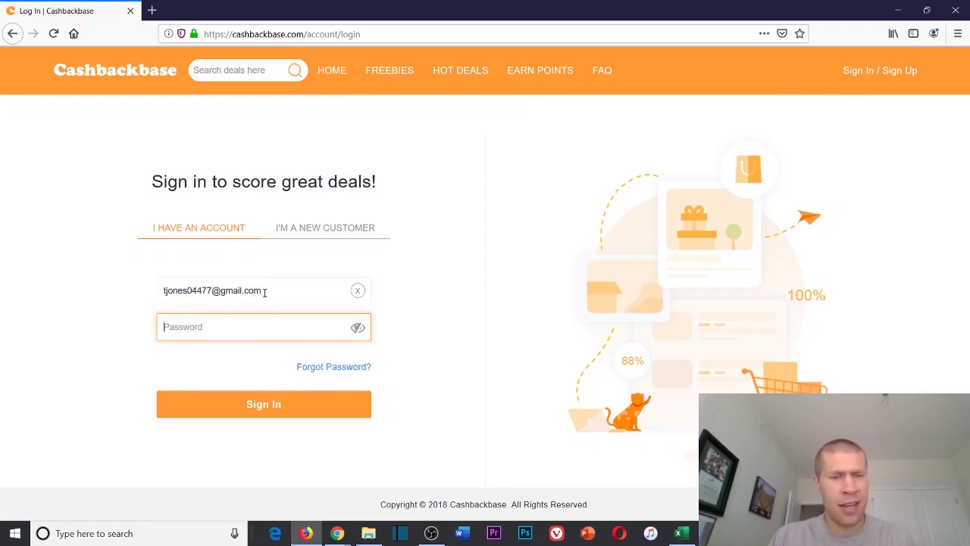
{"action": "type", "text": "•••••••••"}
{"action": "key", "text": "Return"}
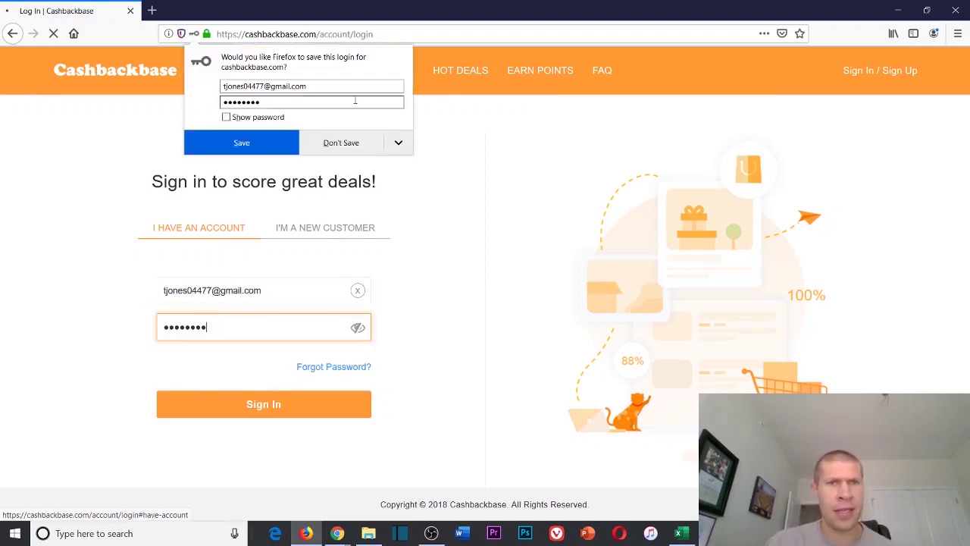
{"action": "left_click", "coordinate": [606, 153]}
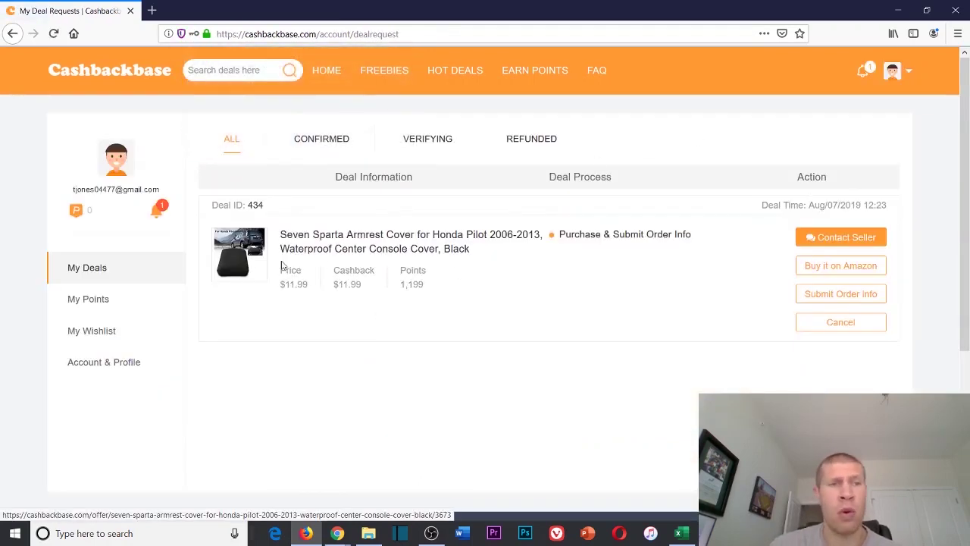
{"action": "left_click", "coordinate": [902, 13]}
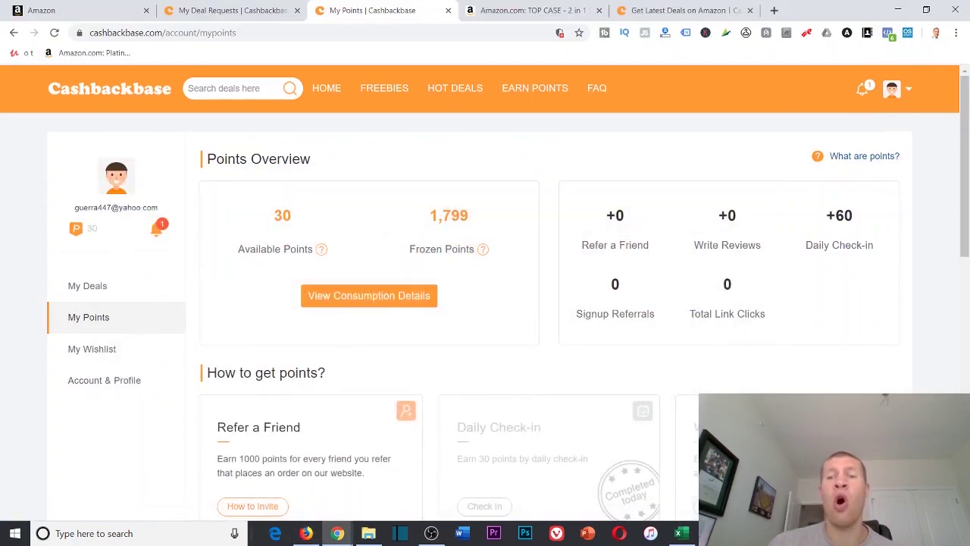
Close the My Points tab, glance at the deals page, and return to My Deal Requests
{"action": "scroll", "coordinate": [777, 262], "scroll_direction": "down", "scroll_amount": 5}
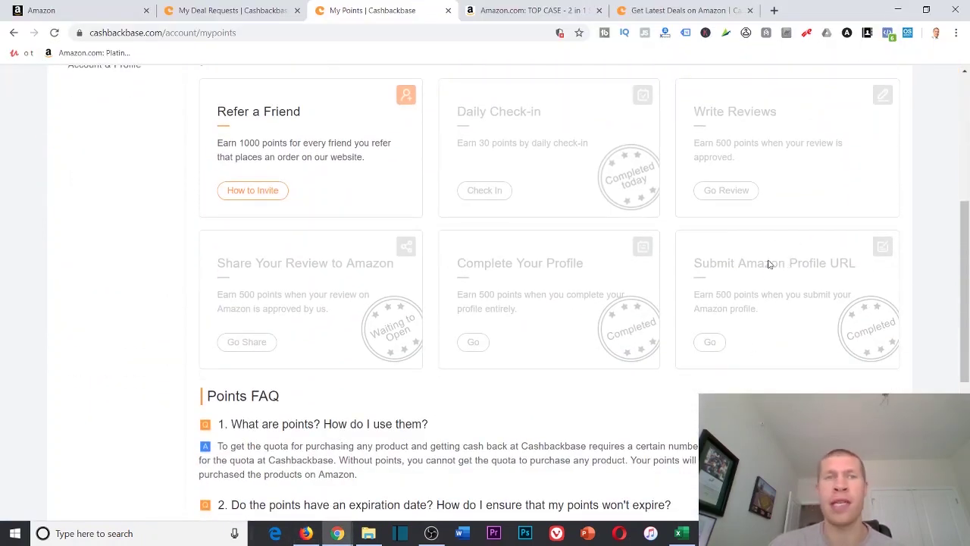
{"action": "left_click", "coordinate": [448, 10]}
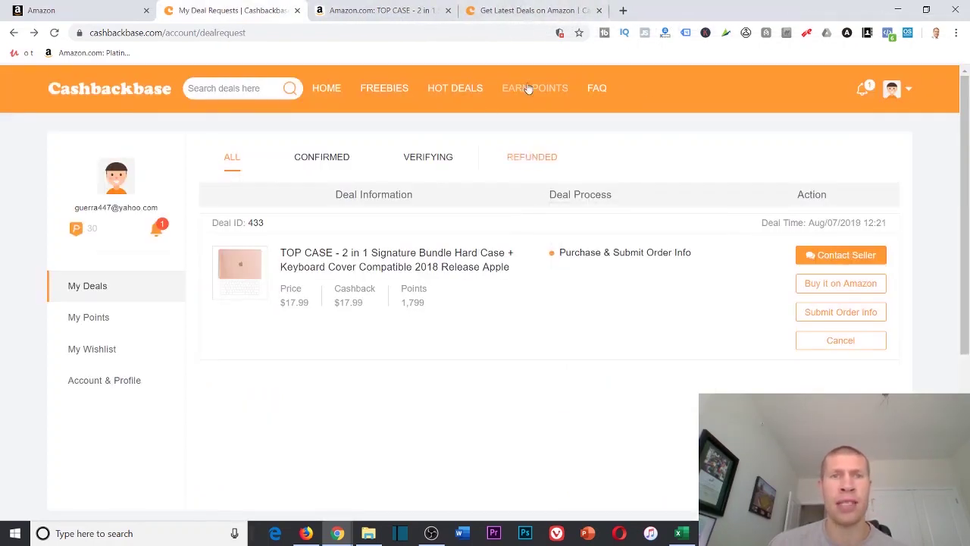
{"action": "left_click", "coordinate": [522, 10]}
{"action": "scroll", "coordinate": [303, 410], "scroll_direction": "down", "scroll_amount": 3}
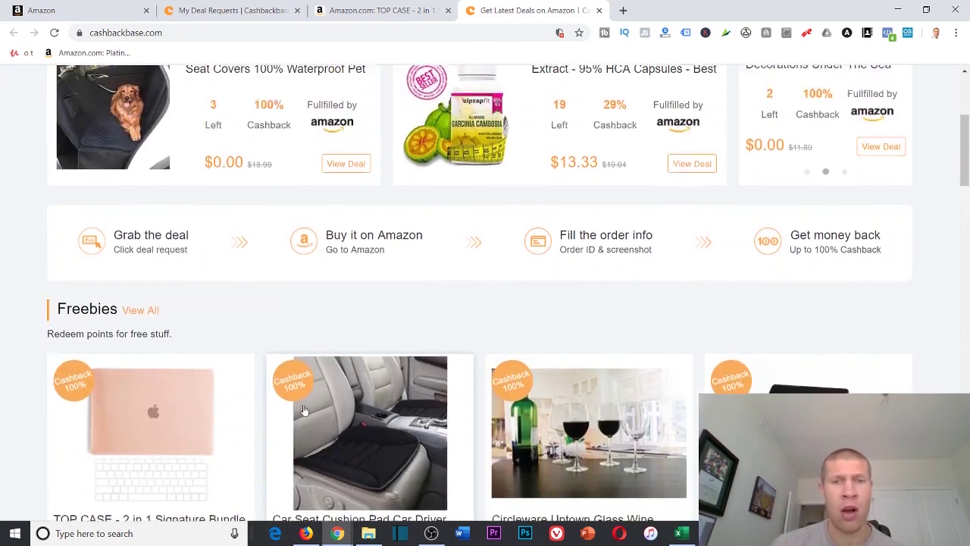
{"action": "scroll", "coordinate": [303, 410], "scroll_direction": "up", "scroll_amount": 3}
{"action": "left_click", "coordinate": [286, 10]}
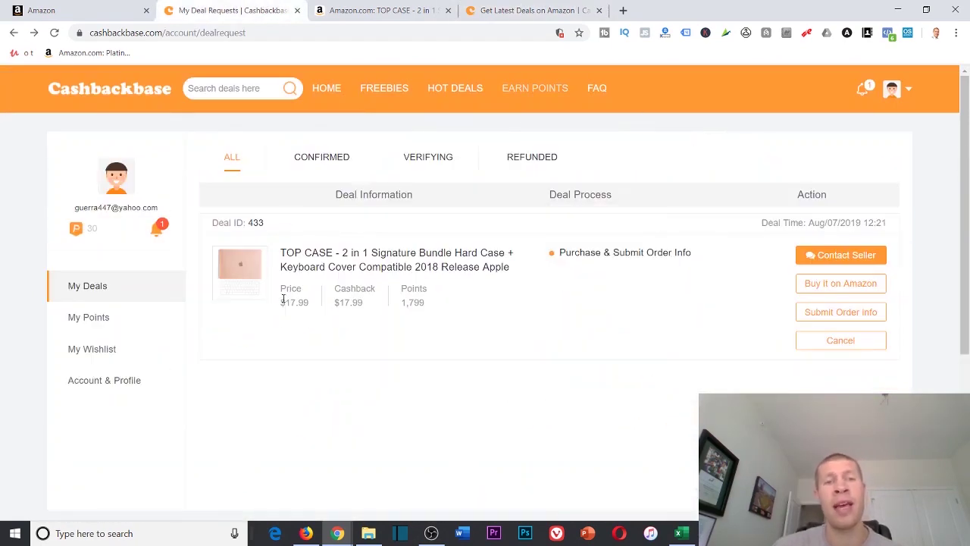
Highlight the TOP CASE deal's $17.99 price and $17.99 cashback amount
{"action": "left_click_drag", "start_coordinate": [281, 305], "coordinate": [307, 302]}
{"action": "left_click", "coordinate": [309, 300]}
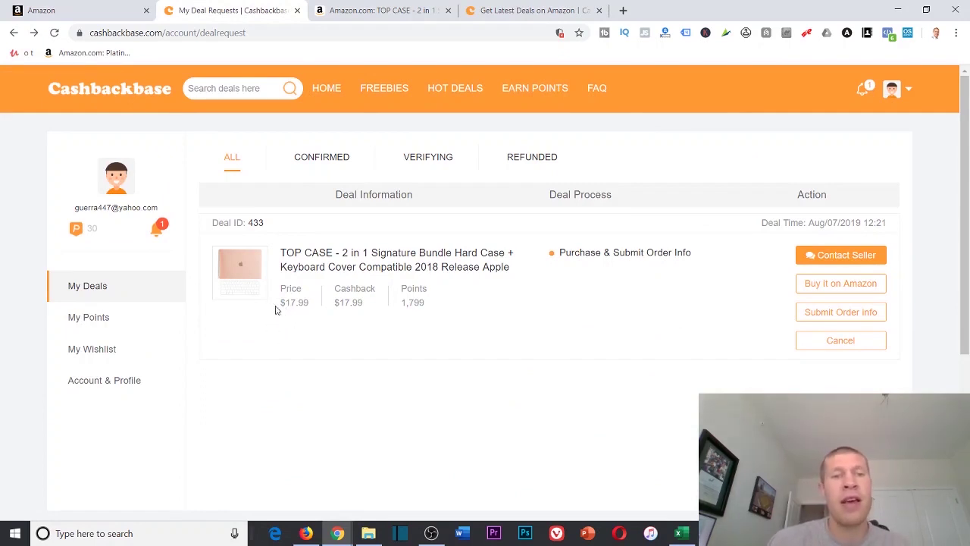
{"action": "left_click_drag", "start_coordinate": [281, 304], "coordinate": [364, 302]}
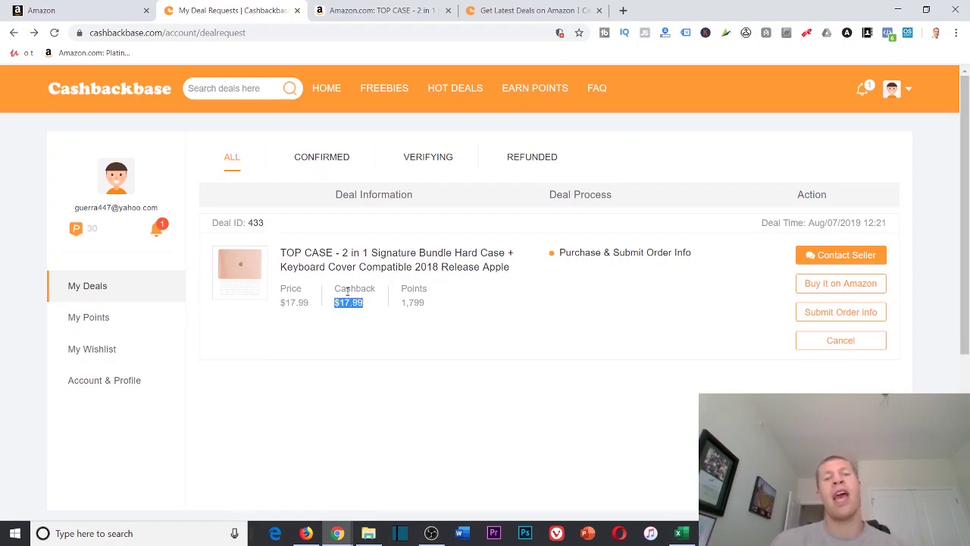
Check the TOP CASE Amazon listing's $13.99 price and find ASIN B07KV47R4F in Product information
{"action": "left_click", "coordinate": [374, 9]}
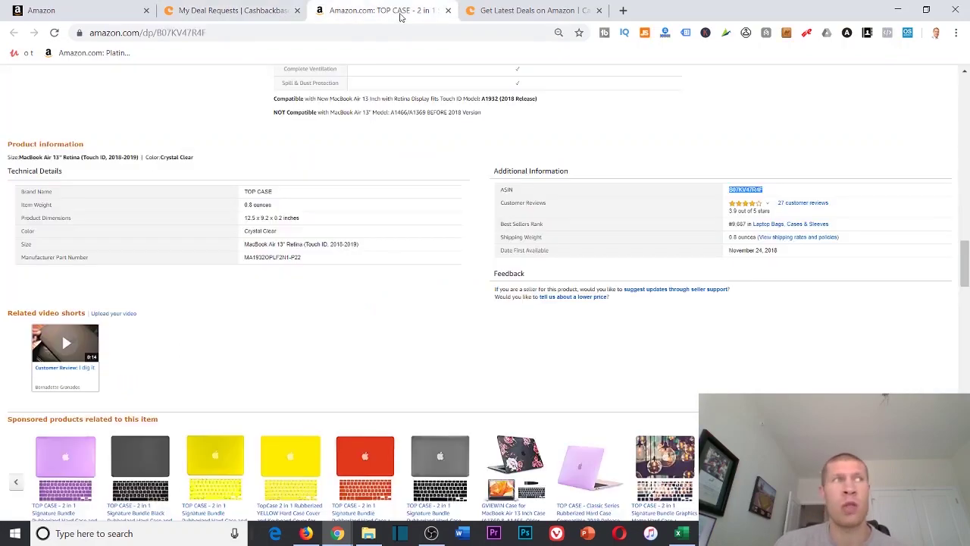
{"action": "scroll", "coordinate": [584, 150], "scroll_direction": "up", "scroll_amount": 20}
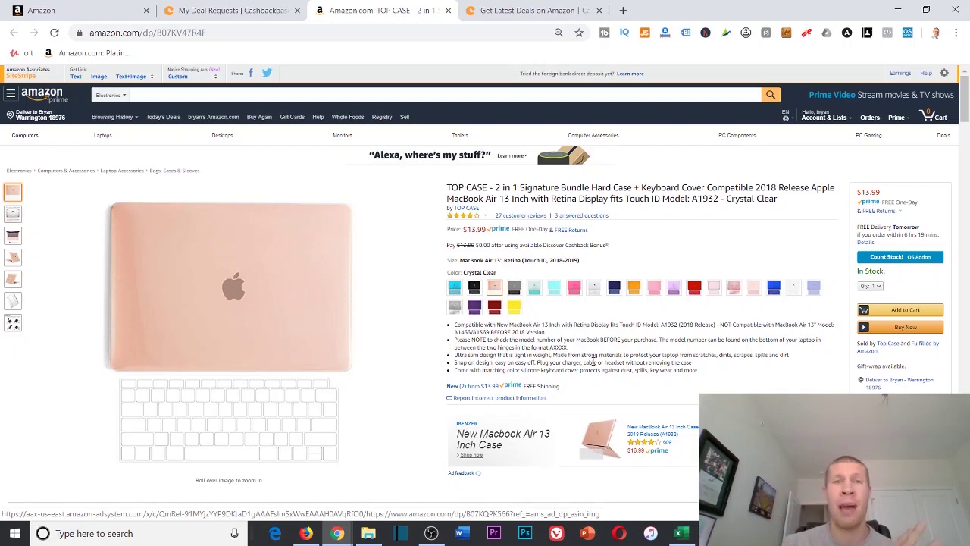
{"action": "mouse_move", "coordinate": [342, 338]}
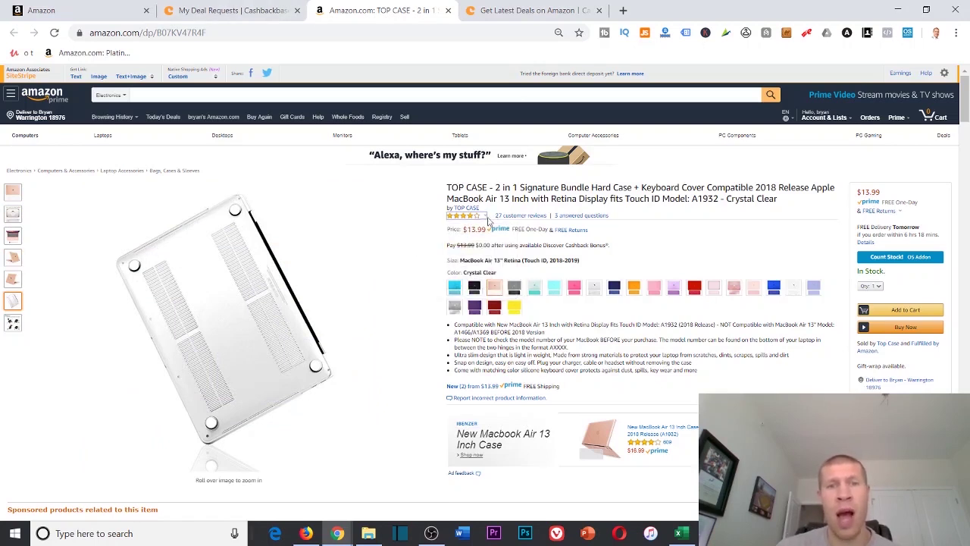
{"action": "left_click_drag", "start_coordinate": [464, 229], "coordinate": [491, 231]}
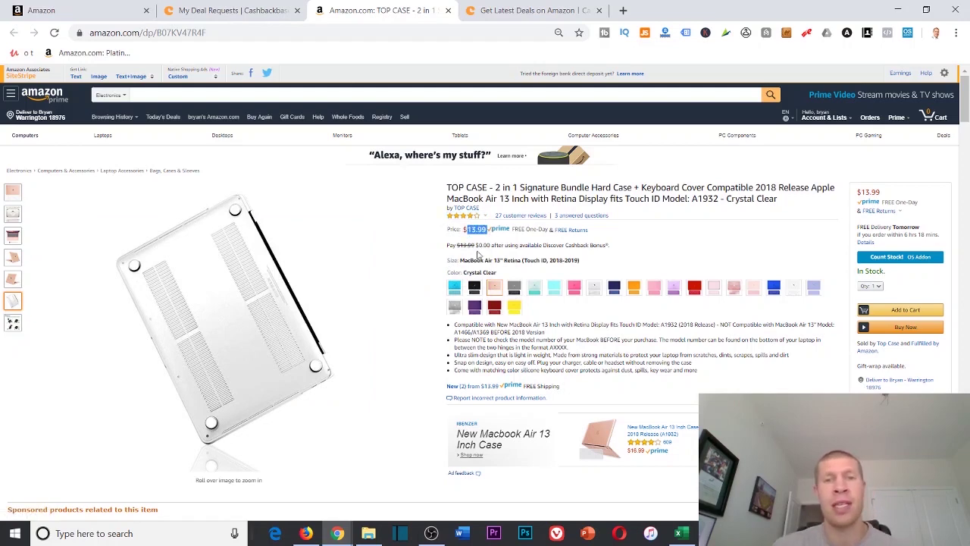
{"action": "scroll", "coordinate": [504, 251], "scroll_direction": "down", "scroll_amount": 8}
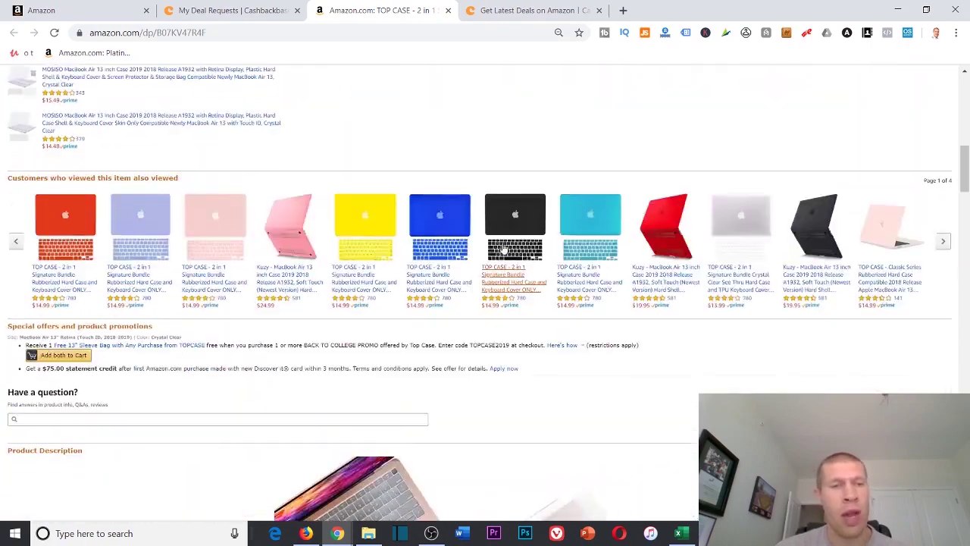
{"action": "scroll", "coordinate": [503, 250], "scroll_direction": "down", "scroll_amount": 15}
{"action": "scroll", "coordinate": [691, 180], "scroll_direction": "up", "scroll_amount": 4}
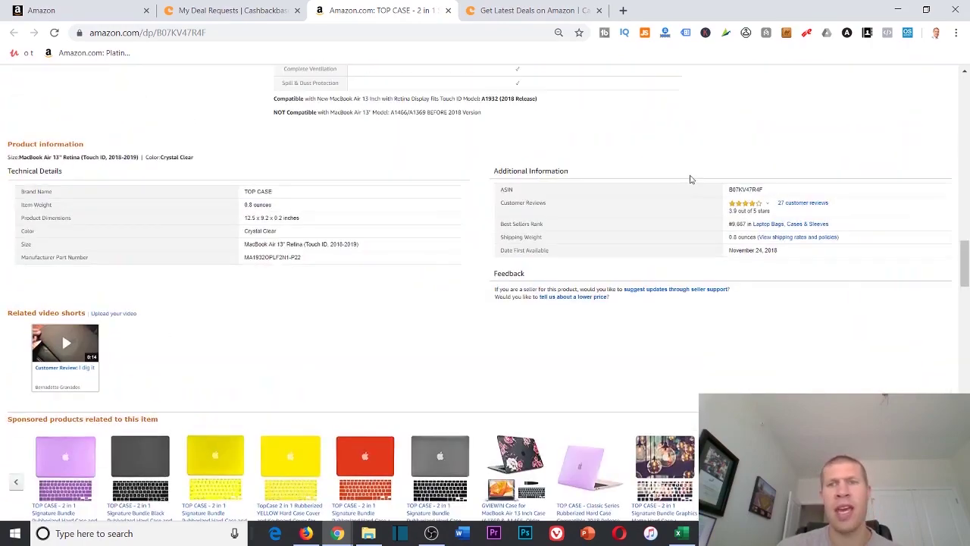
Search ASIN B07KV47R4F in Seller Central's catalog and expand its listing limitations
{"action": "double_click", "coordinate": [737, 189]}
{"action": "right_click", "coordinate": [737, 190]}
{"action": "left_click", "coordinate": [818, 228]}
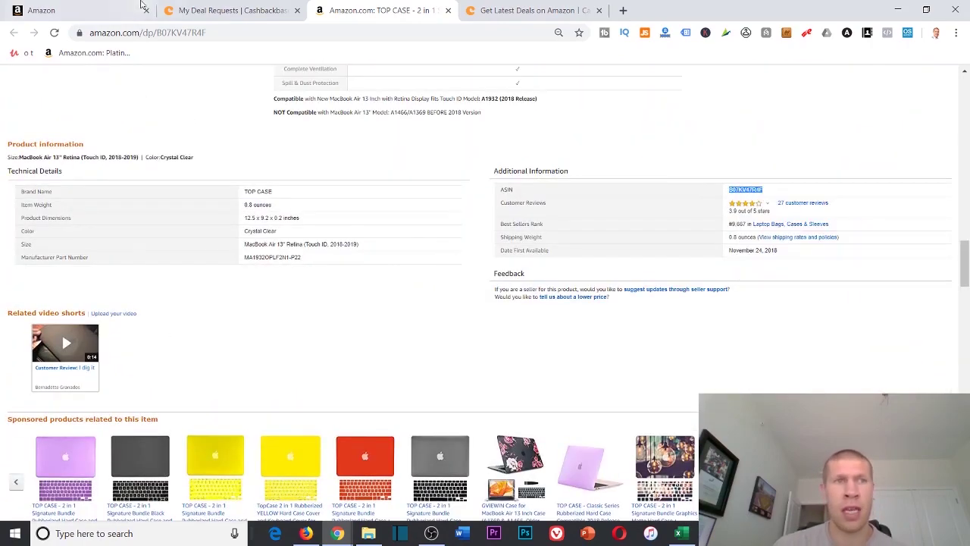
{"action": "left_click", "coordinate": [136, 10]}
{"action": "double_click", "coordinate": [109, 172]}
{"action": "key", "text": "ctrl+v"}
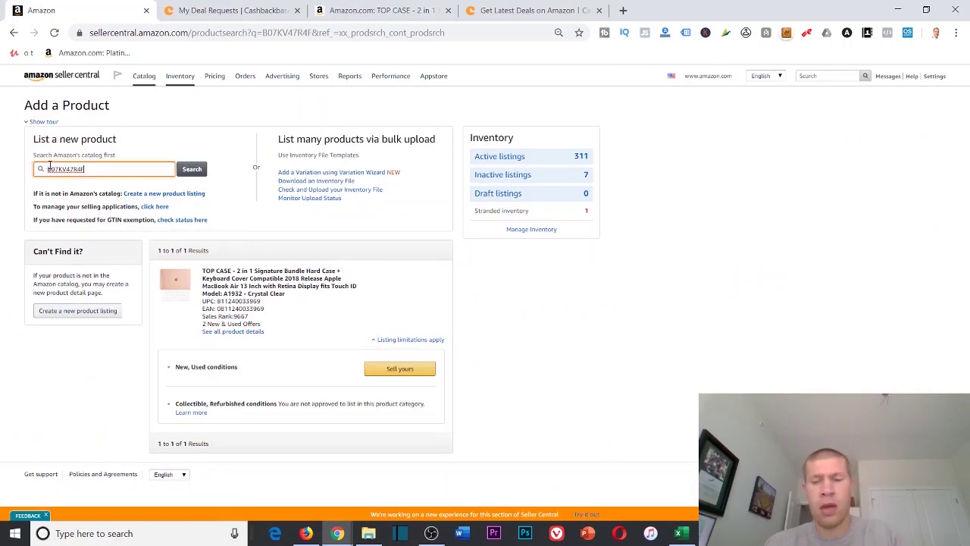
{"action": "key", "text": "Return"}
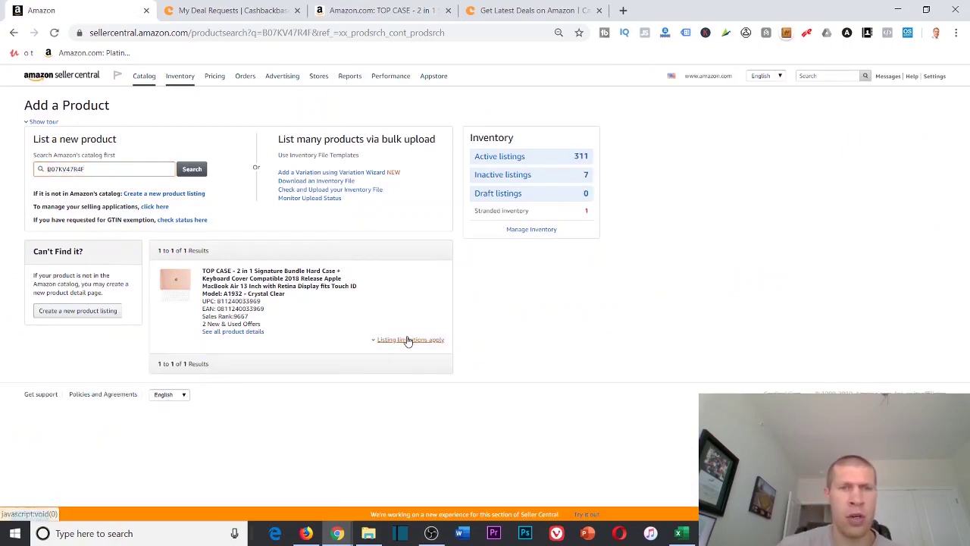
{"action": "left_click", "coordinate": [408, 340]}
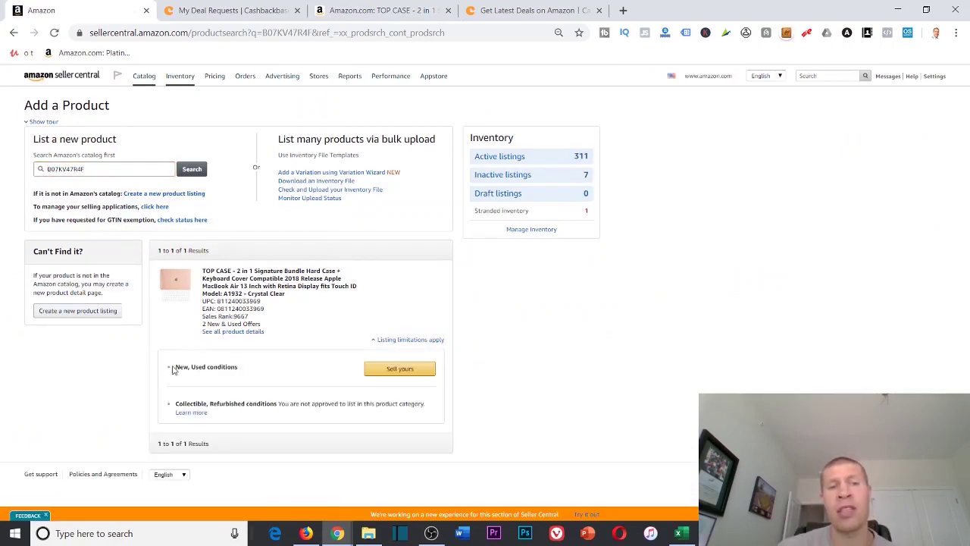
{"action": "left_click", "coordinate": [424, 10]}
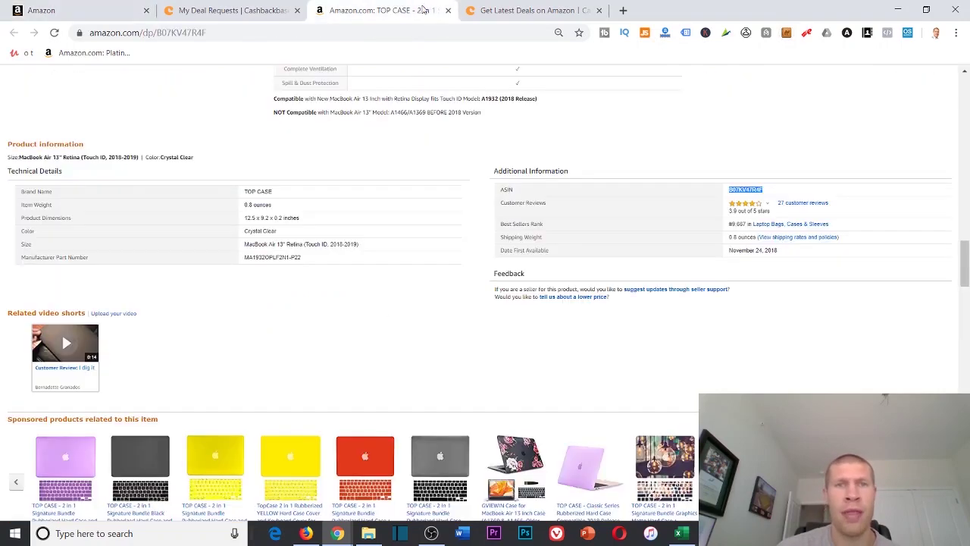
Close the Amazon tab and compare homepage deal prices: $14.00 headset, $0.00 Circleware glasses
{"action": "left_click", "coordinate": [449, 11]}
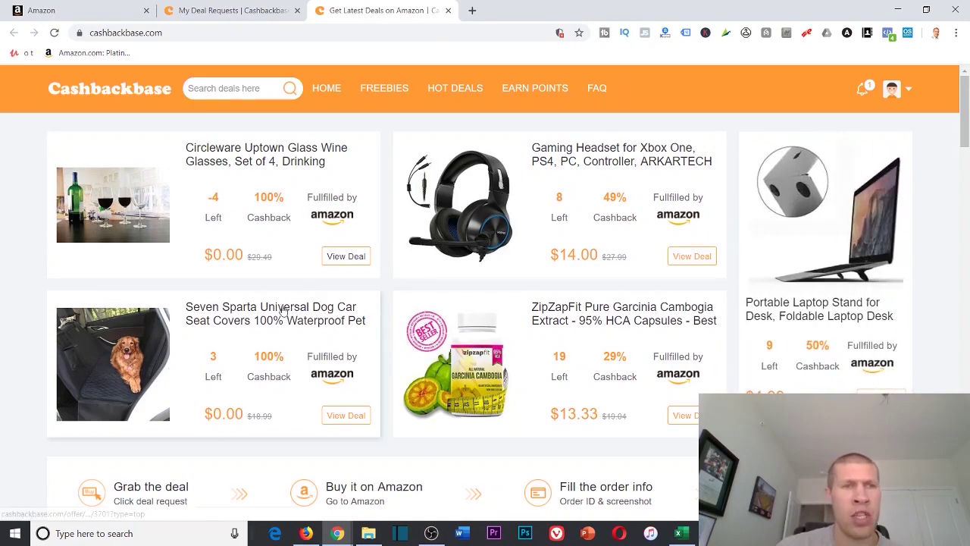
{"action": "scroll", "coordinate": [487, 278], "scroll_direction": "down", "scroll_amount": 2}
{"action": "scroll", "coordinate": [450, 275], "scroll_direction": "up", "scroll_amount": 2}
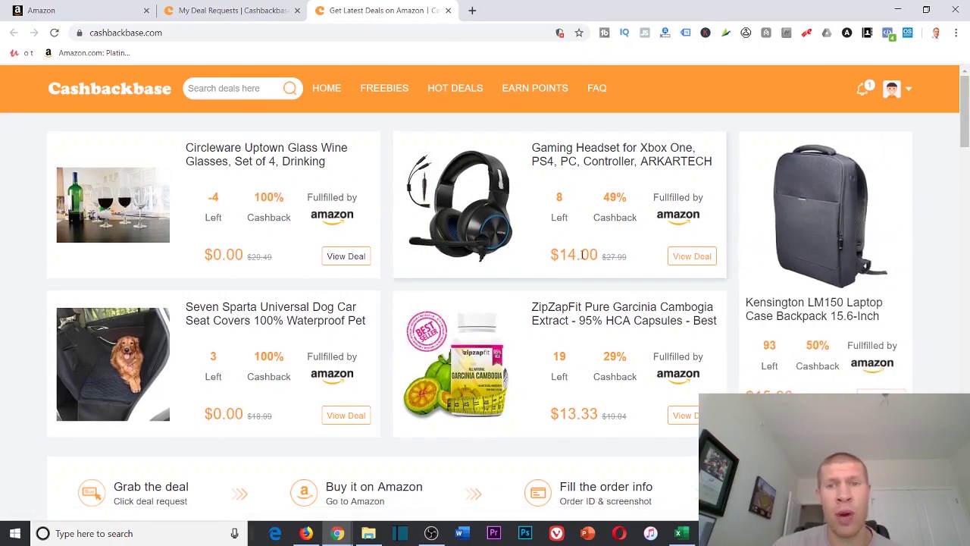
{"action": "left_click_drag", "start_coordinate": [553, 256], "coordinate": [635, 258]}
{"action": "left_click", "coordinate": [635, 258]}
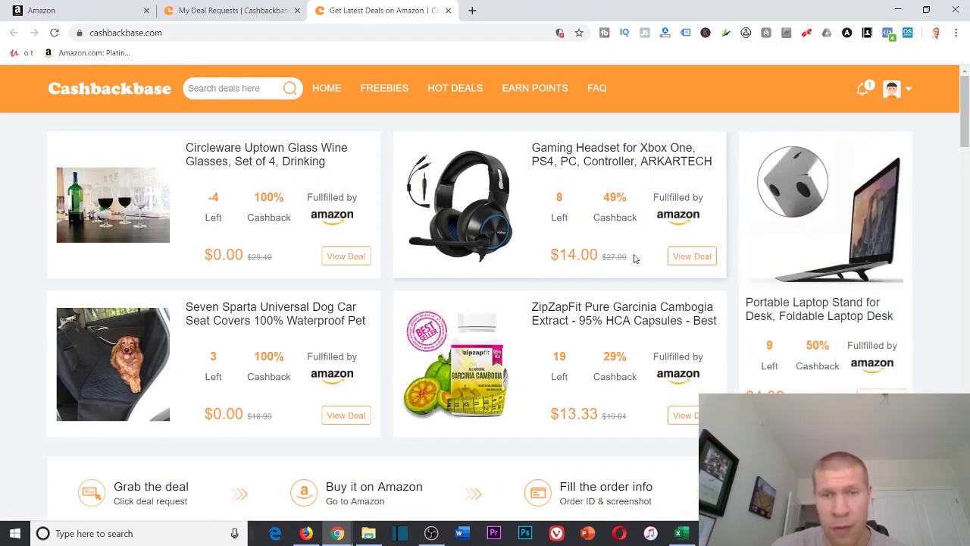
{"action": "left_click_drag", "start_coordinate": [204, 255], "coordinate": [274, 258]}
{"action": "left_click", "coordinate": [274, 257]}
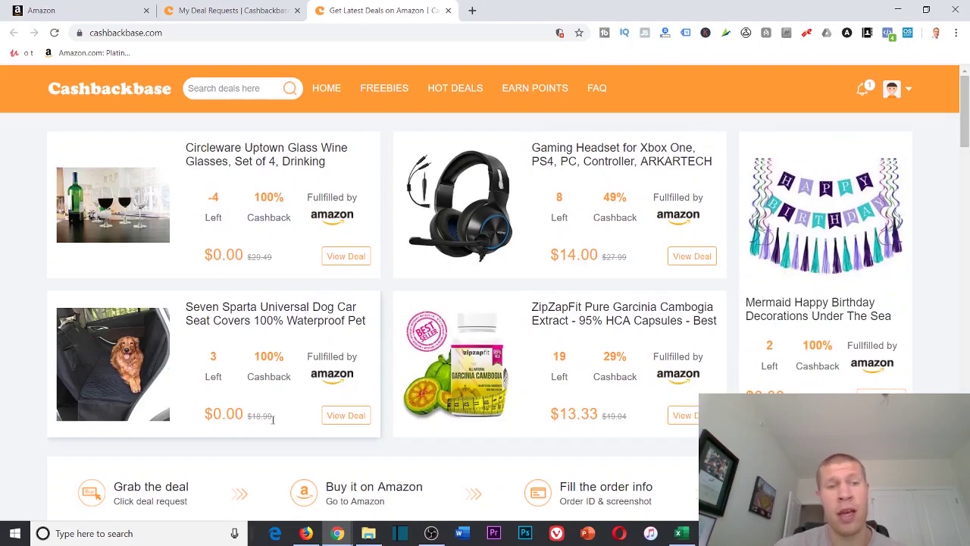
{"action": "scroll", "coordinate": [250, 398], "scroll_direction": "down", "scroll_amount": 6}
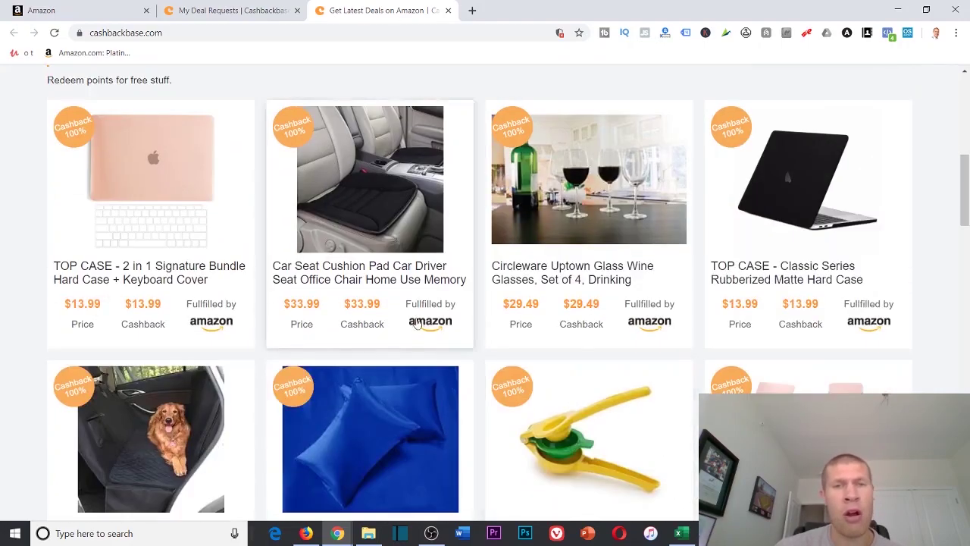
{"action": "scroll", "coordinate": [416, 322], "scroll_direction": "down", "scroll_amount": 8}
{"action": "scroll", "coordinate": [431, 335], "scroll_direction": "up", "scroll_amount": 15}
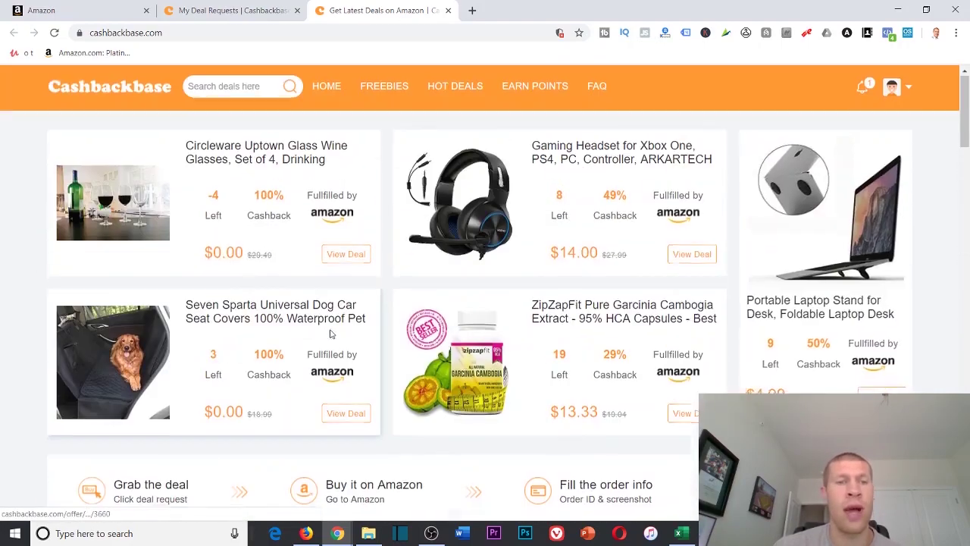
Open the Circleware glasses and dog seat cover deals in new tabs, then view the Circleware offer
{"action": "right_click", "coordinate": [340, 256]}
{"action": "left_click", "coordinate": [371, 267]}
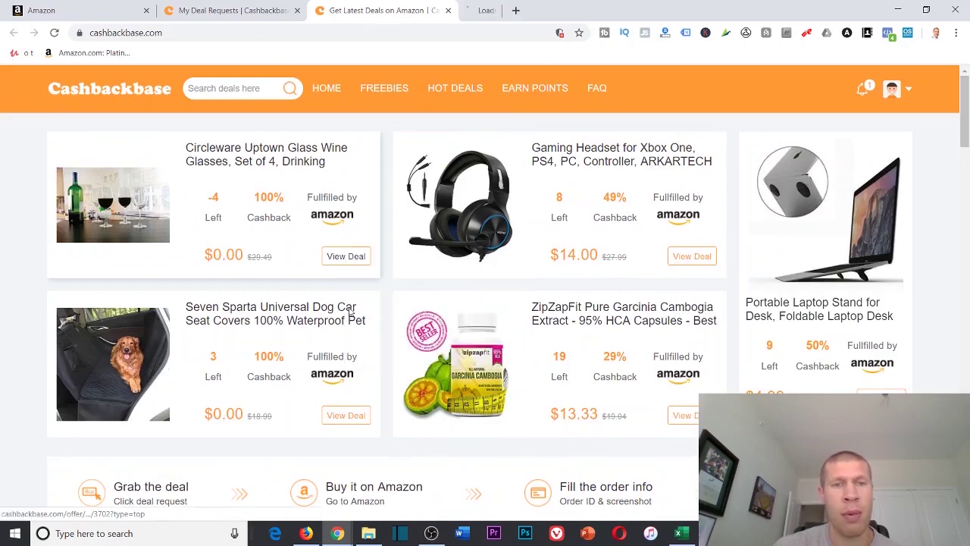
{"action": "right_click", "coordinate": [340, 414]}
{"action": "left_click", "coordinate": [362, 314]}
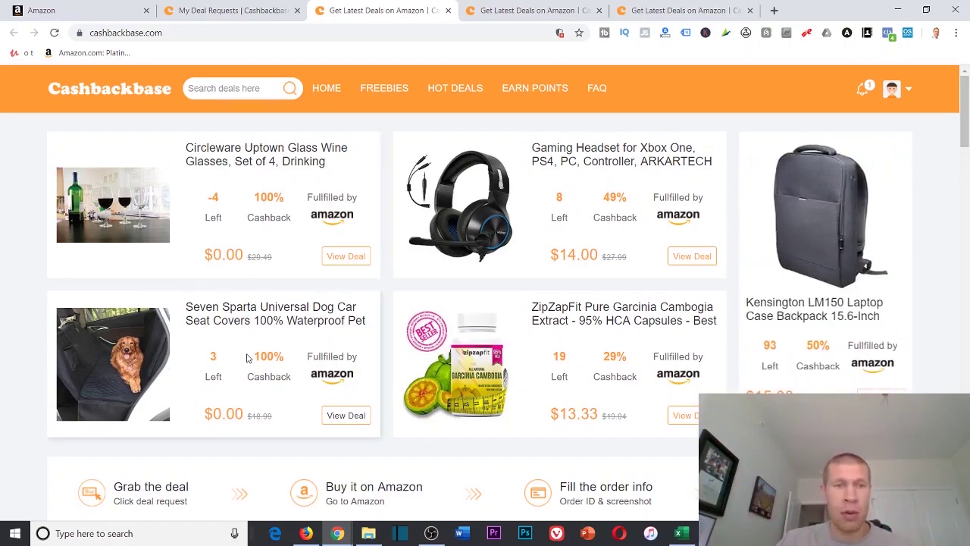
{"action": "scroll", "coordinate": [477, 332], "scroll_direction": "down", "scroll_amount": 5}
{"action": "scroll", "coordinate": [478, 332], "scroll_direction": "up", "scroll_amount": 5}
{"action": "key", "text": "ctrl+Tab"}
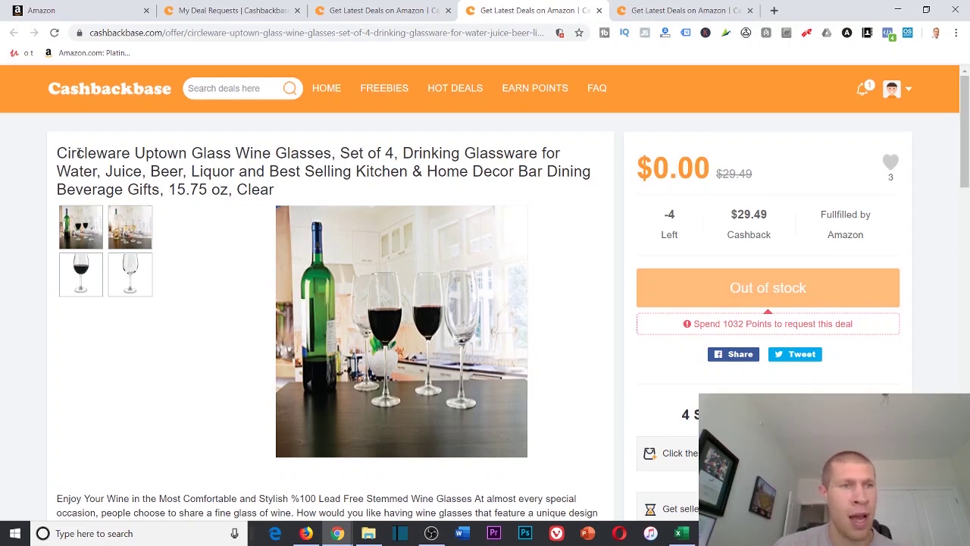
Copy the Circleware wine glasses product title and load amazon.com in a new tab
{"action": "left_click_drag", "start_coordinate": [59, 153], "coordinate": [288, 192]}
{"action": "right_click", "coordinate": [288, 160]}
{"action": "left_click", "coordinate": [307, 168]}
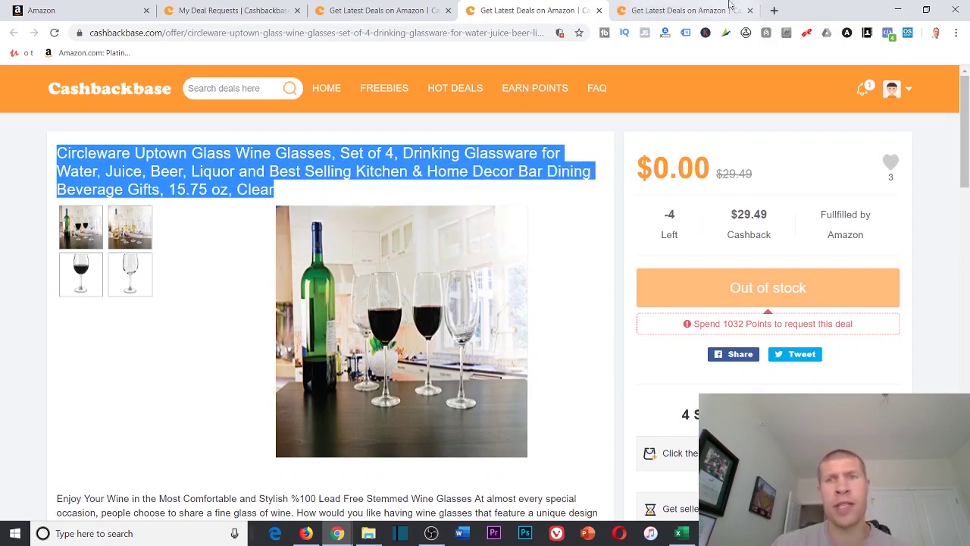
{"action": "left_click", "coordinate": [773, 10]}
{"action": "type", "text": "amazon.com"}
{"action": "key", "text": "Return"}
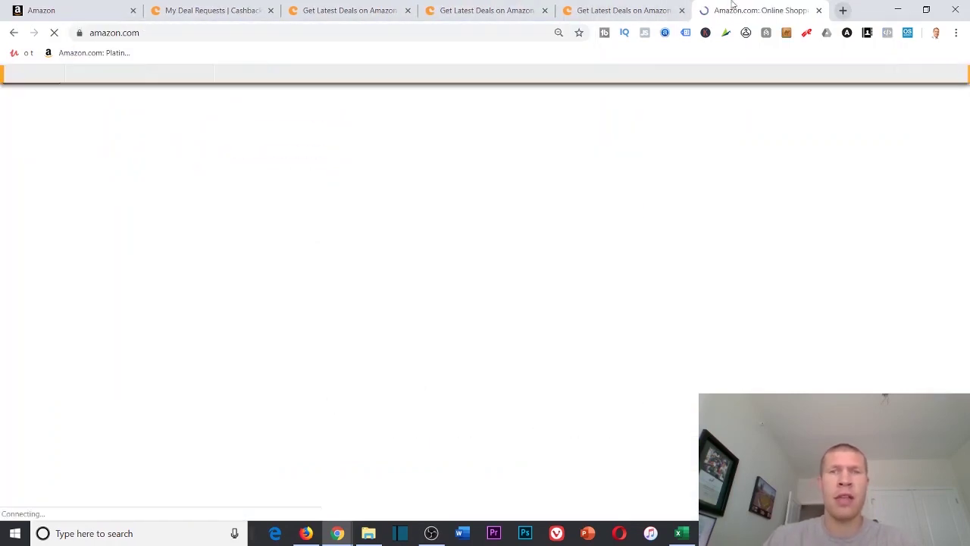
Search Amazon for the copied title and open the $29.49 Circleware Uptown wine glasses listing
{"action": "left_click", "coordinate": [416, 97]}
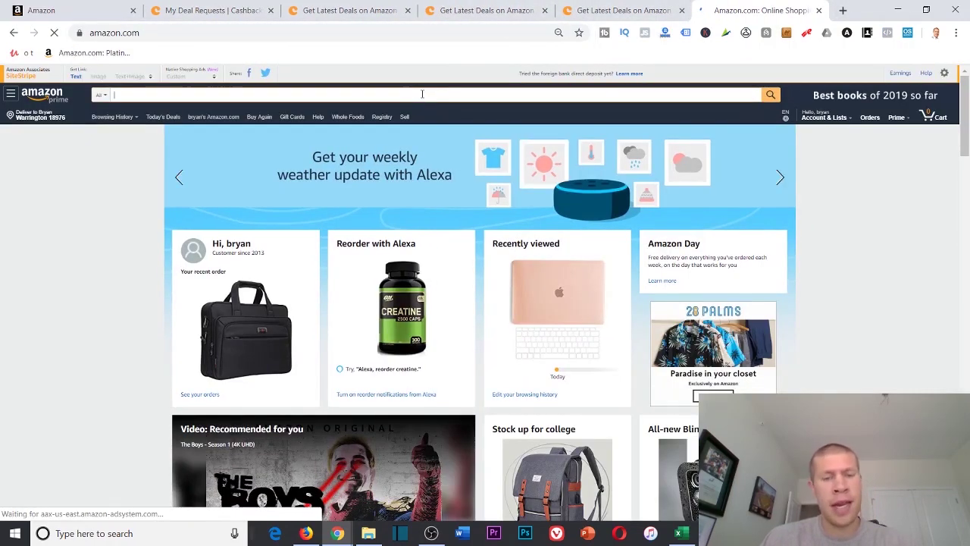
{"action": "key", "text": "ctrl+v"}
{"action": "key", "text": "Return"}
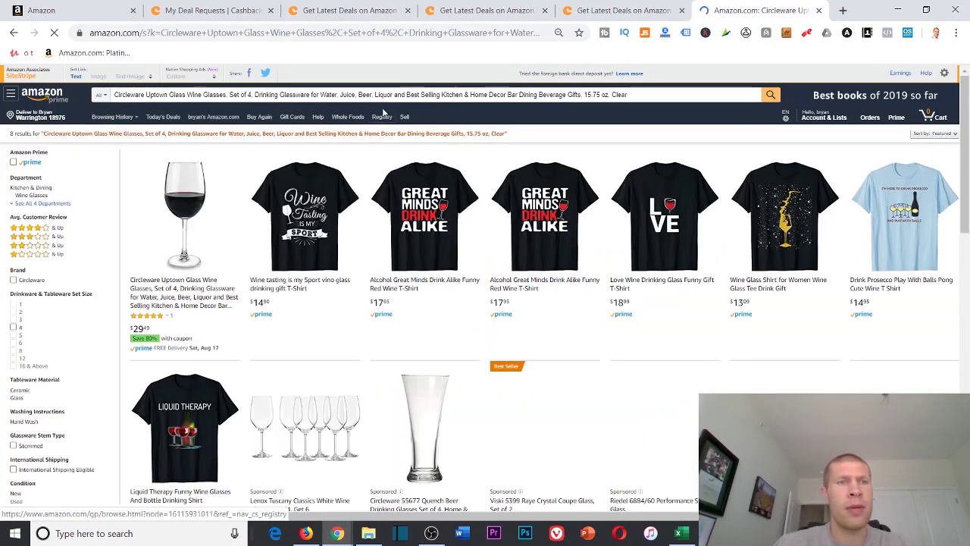
{"action": "left_click", "coordinate": [182, 212]}
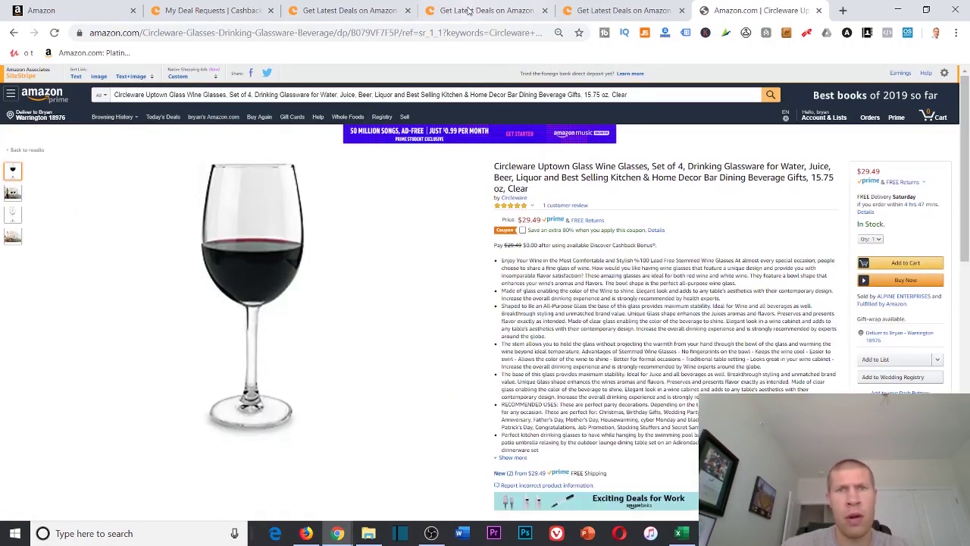
{"action": "left_click", "coordinate": [469, 11]}
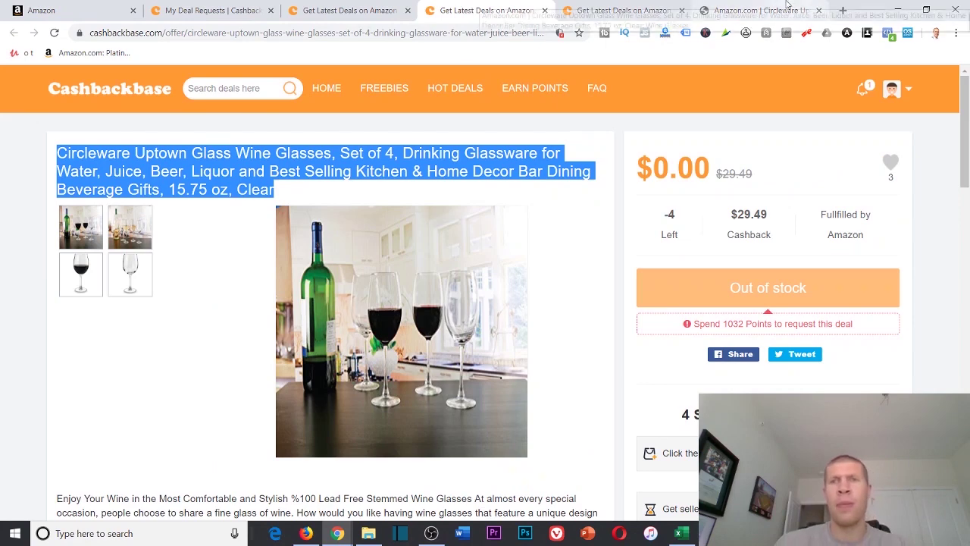
{"action": "left_click", "coordinate": [788, 10]}
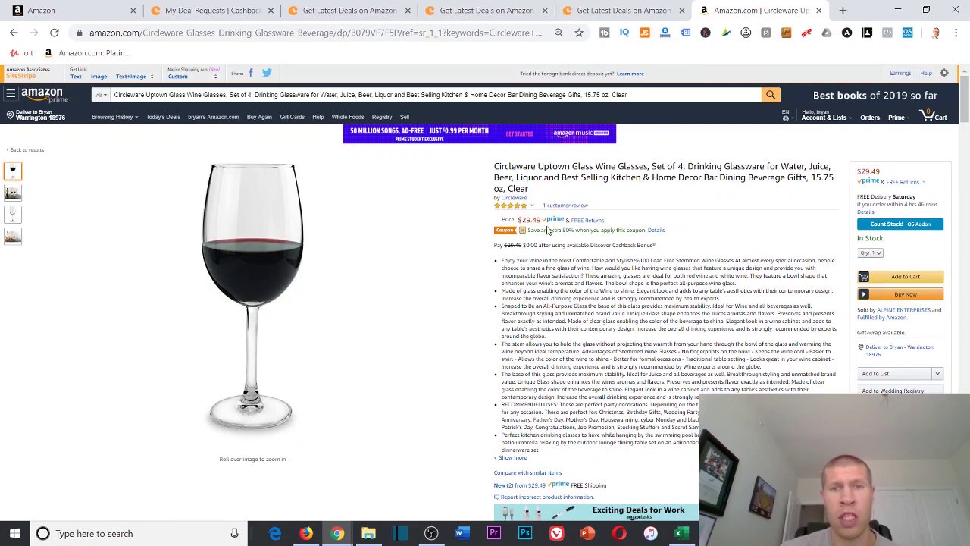
{"action": "scroll", "coordinate": [553, 226], "scroll_direction": "down", "scroll_amount": 2}
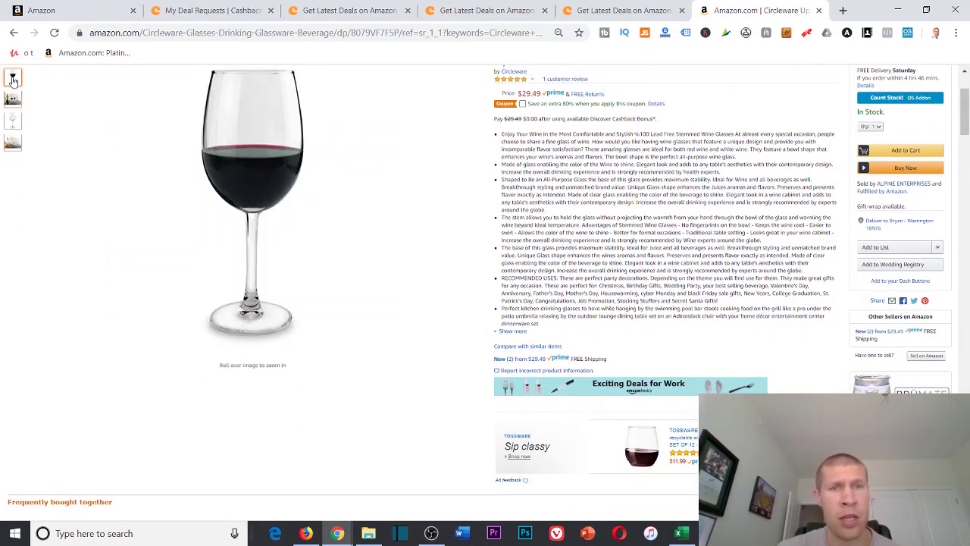
{"action": "scroll", "coordinate": [557, 248], "scroll_direction": "up", "scroll_amount": 2}
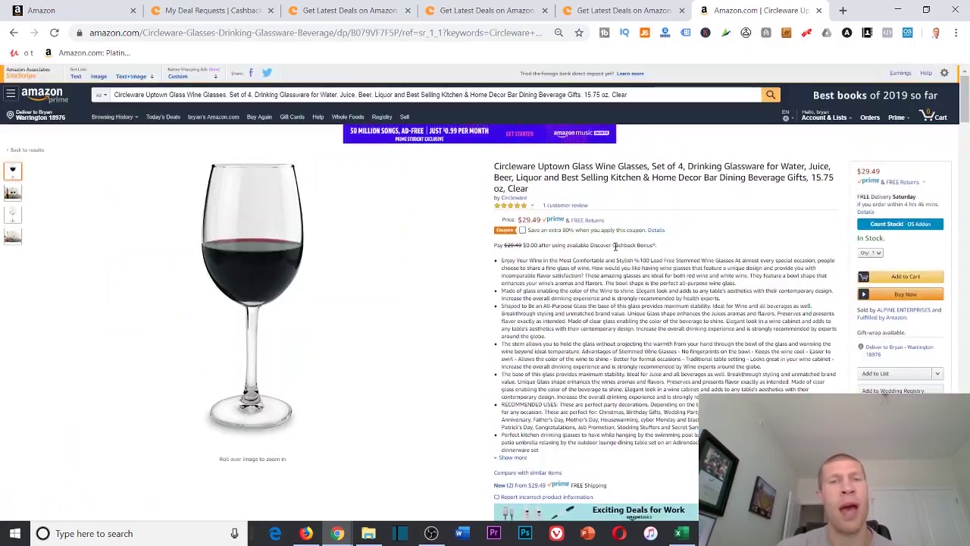
{"action": "scroll", "coordinate": [561, 291], "scroll_direction": "down", "scroll_amount": 15}
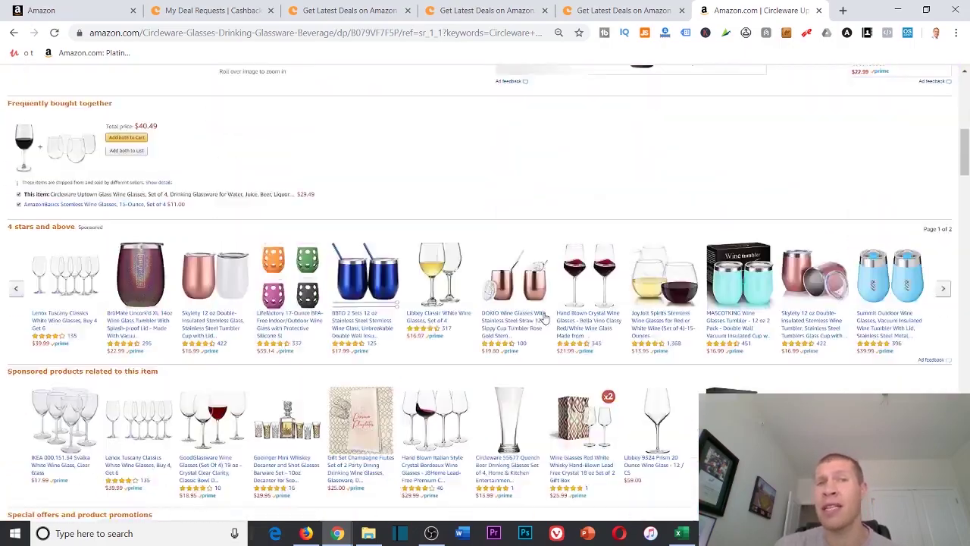
{"action": "scroll", "coordinate": [535, 283], "scroll_direction": "down", "scroll_amount": 20}
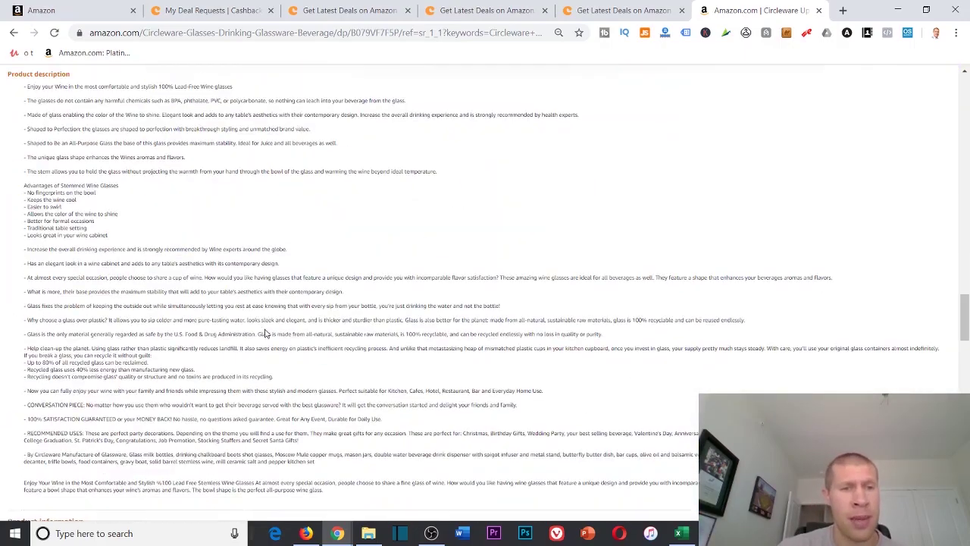
Copy ASIN B079VF7F5P and search it in Seller Central's Add a Product catalog
{"action": "double_click", "coordinate": [263, 276]}
{"action": "right_click", "coordinate": [261, 277]}
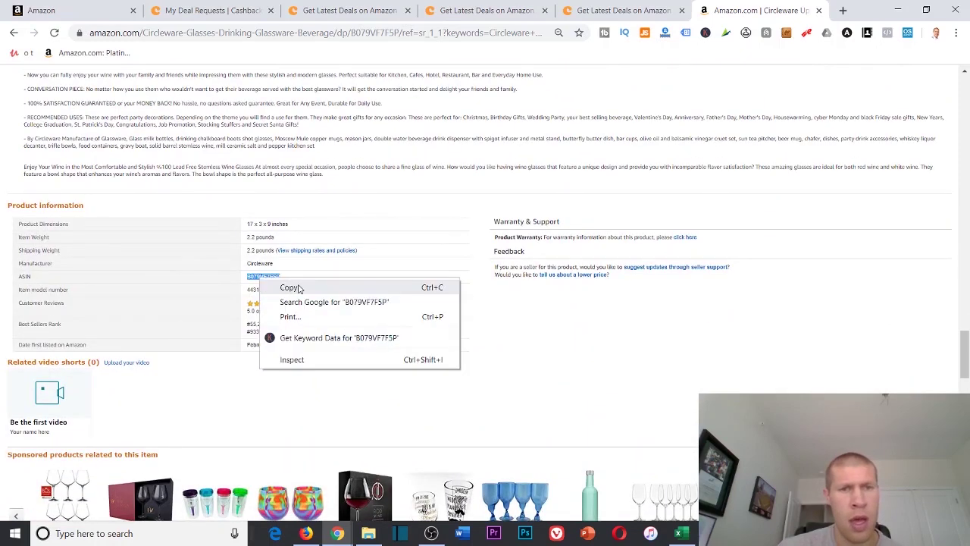
{"action": "left_click", "coordinate": [286, 284]}
{"action": "left_click", "coordinate": [34, 11]}
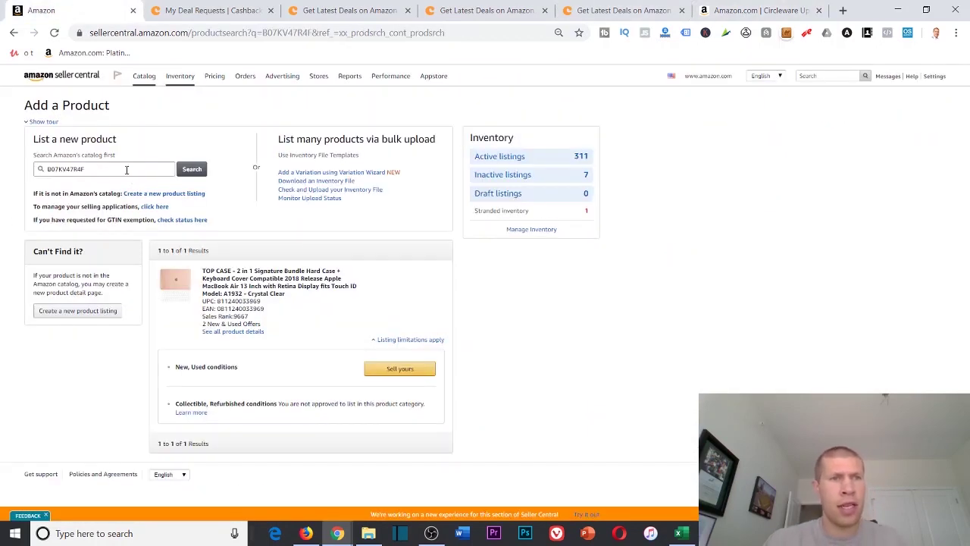
{"action": "double_click", "coordinate": [126, 169]}
{"action": "key", "text": "ctrl+v"}
{"action": "key", "text": "Return"}
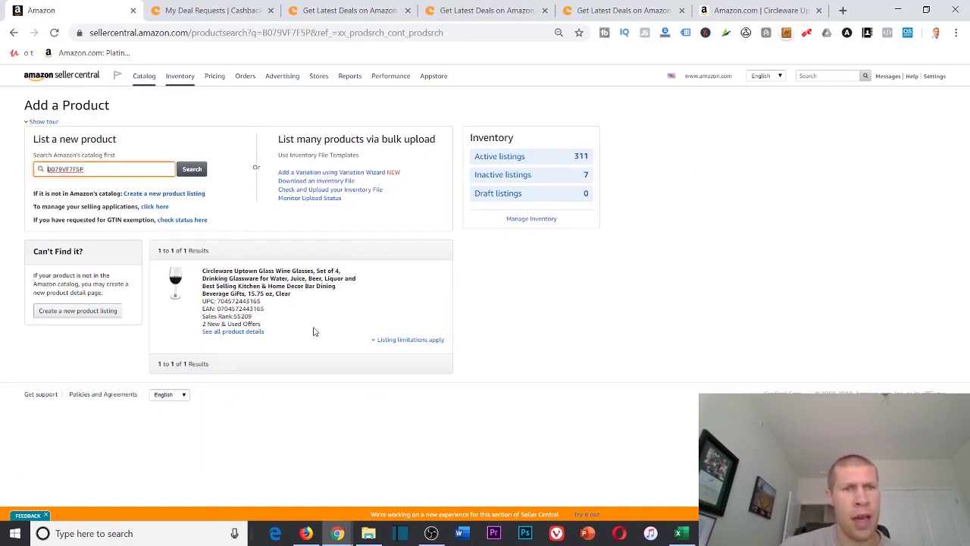
Expand listing limitations, showing only Collectible and Used conditions are allowed
{"action": "left_click", "coordinate": [377, 340]}
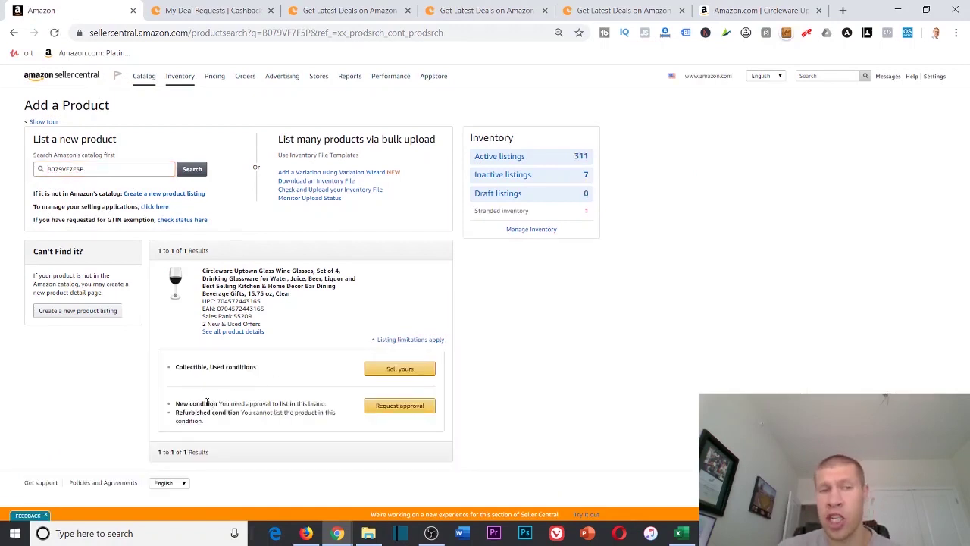
{"action": "left_click_drag", "start_coordinate": [177, 367], "coordinate": [266, 379]}
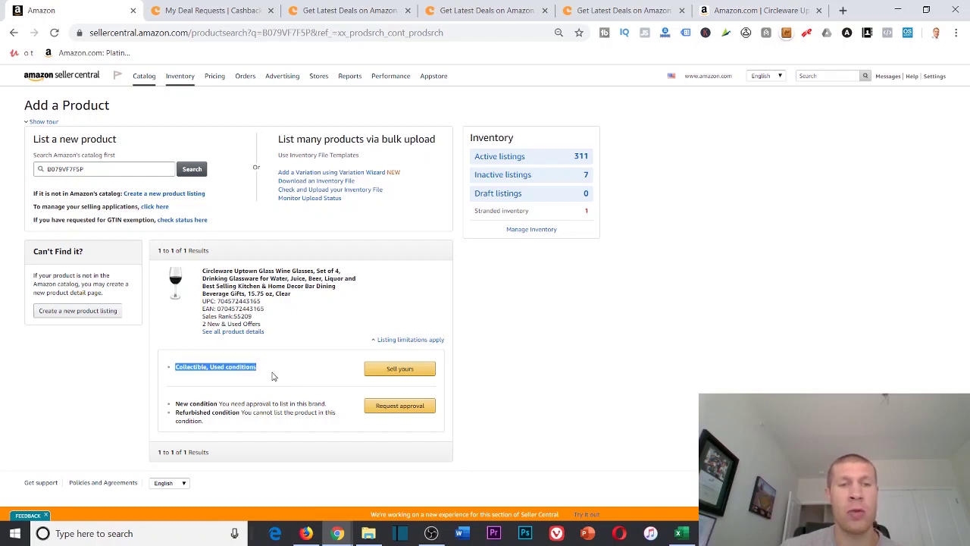
{"action": "left_click", "coordinate": [274, 375]}
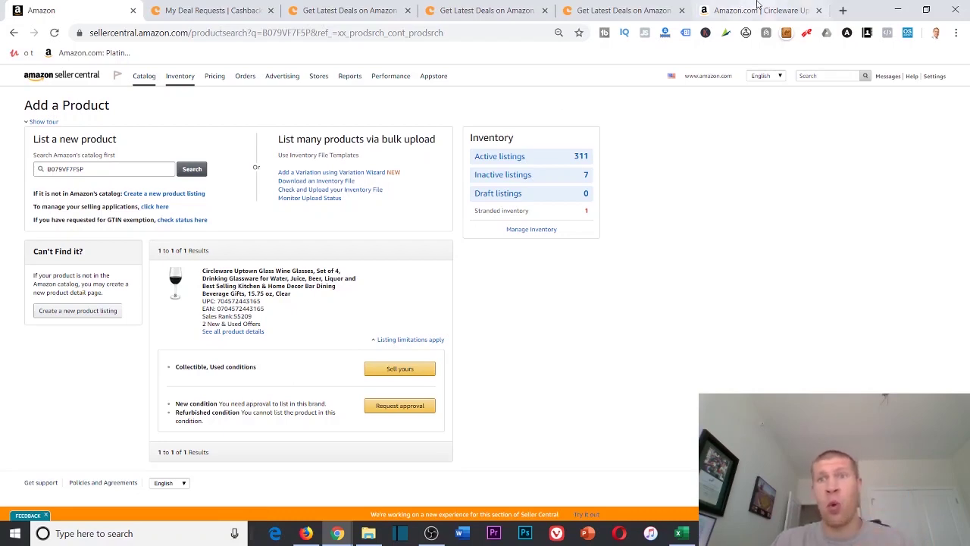
{"action": "left_click", "coordinate": [758, 11]}
{"action": "scroll", "coordinate": [721, 230], "scroll_direction": "up", "scroll_amount": 10}
{"action": "scroll", "coordinate": [733, 251], "scroll_direction": "up", "scroll_amount": 15}
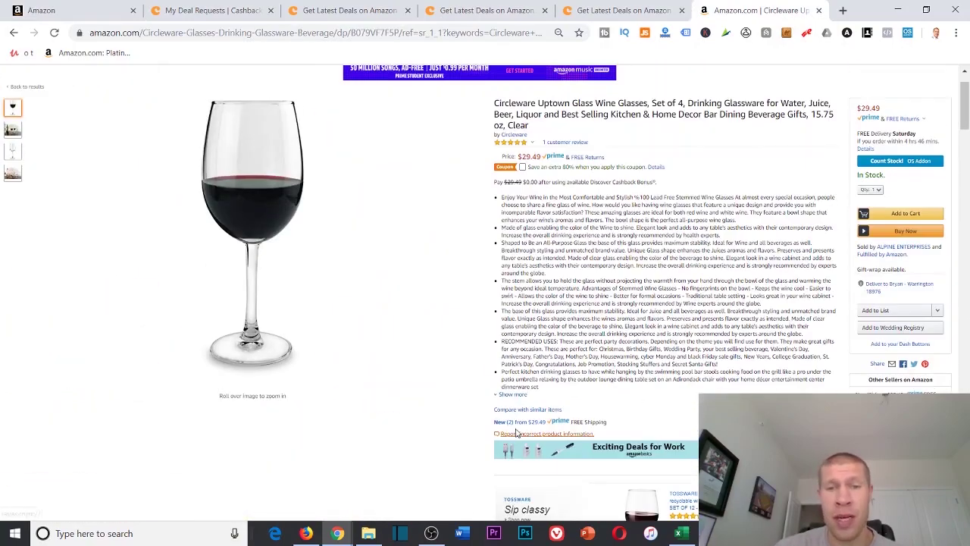
{"action": "left_click", "coordinate": [516, 423]}
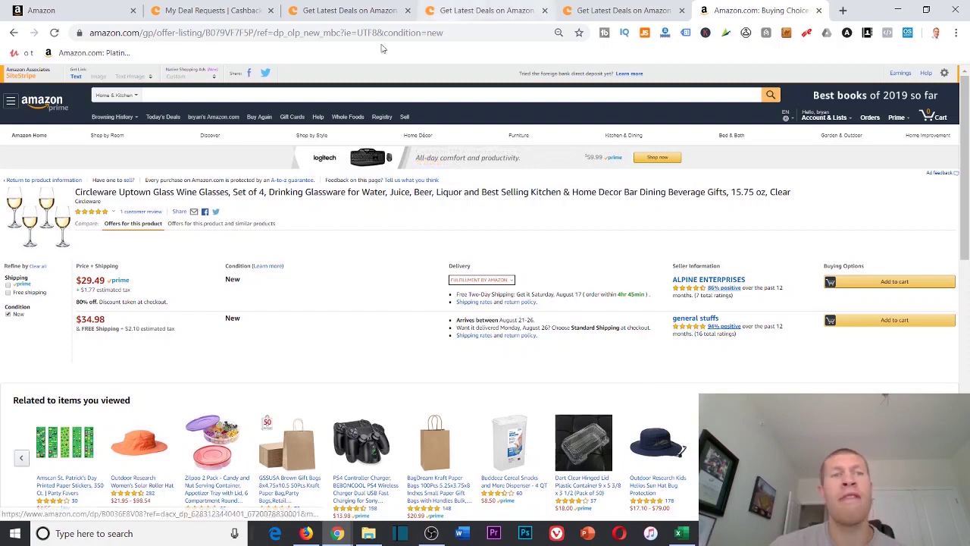
{"action": "left_click", "coordinate": [11, 33]}
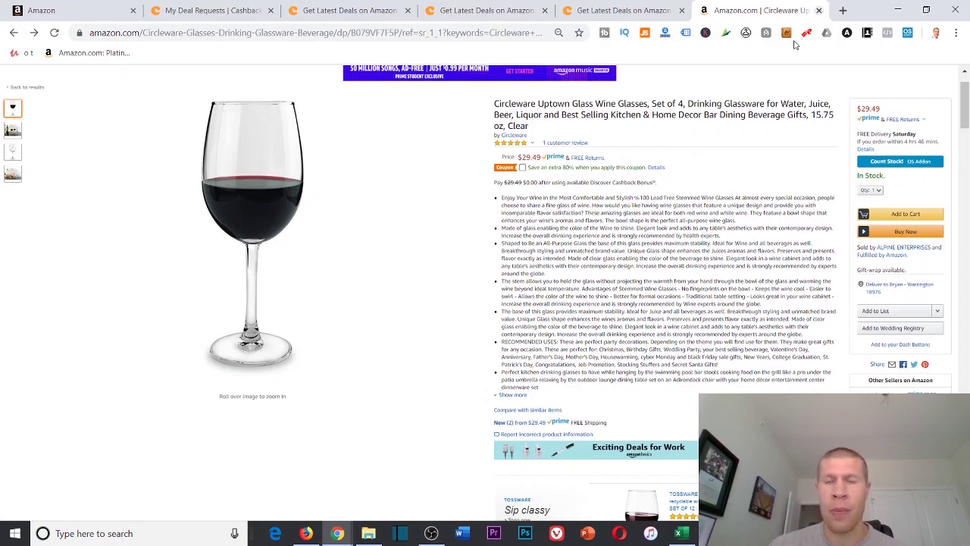
{"action": "left_click", "coordinate": [46, 11]}
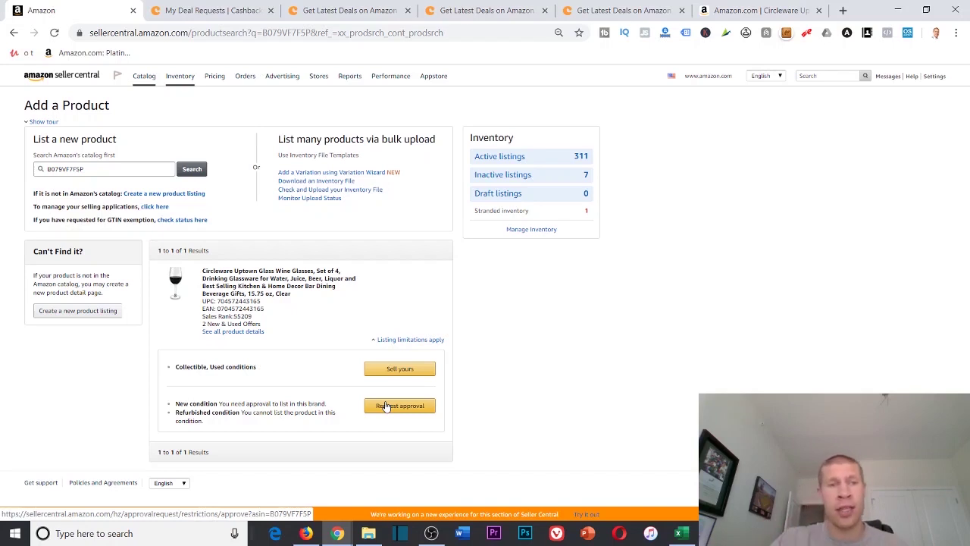
Compare the Amazon wine glass page, then request approval to sell the Circleware glasses in New condition
{"action": "left_click", "coordinate": [780, 10]}
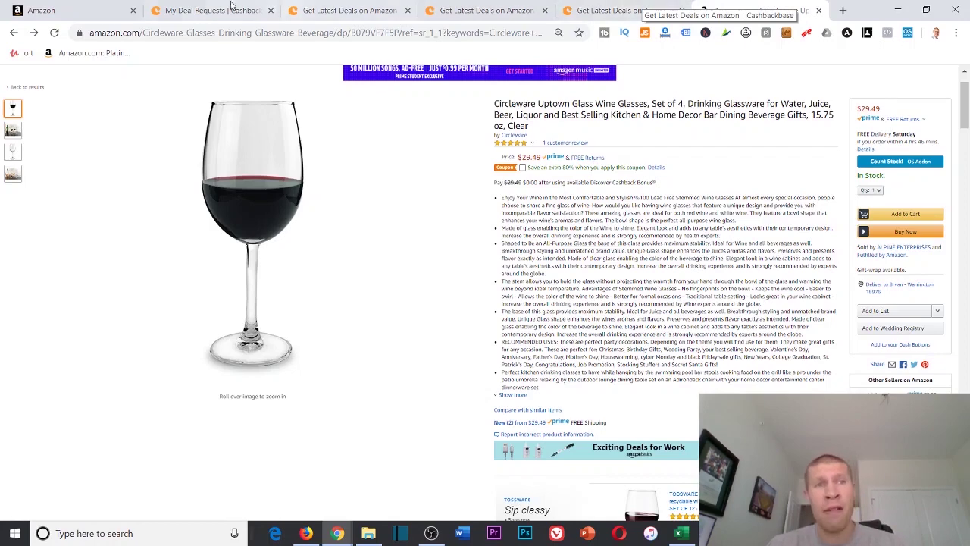
{"action": "left_click", "coordinate": [45, 8]}
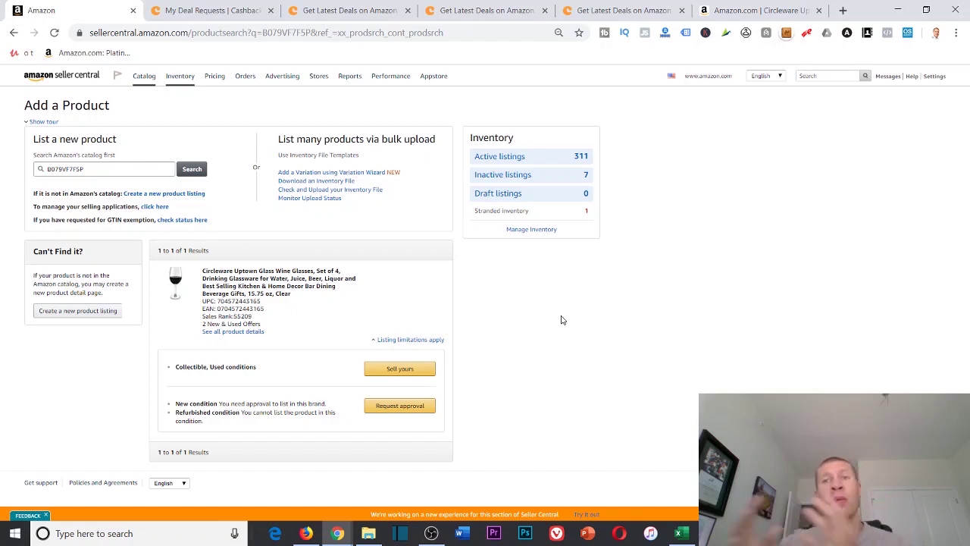
{"action": "left_click", "coordinate": [388, 407]}
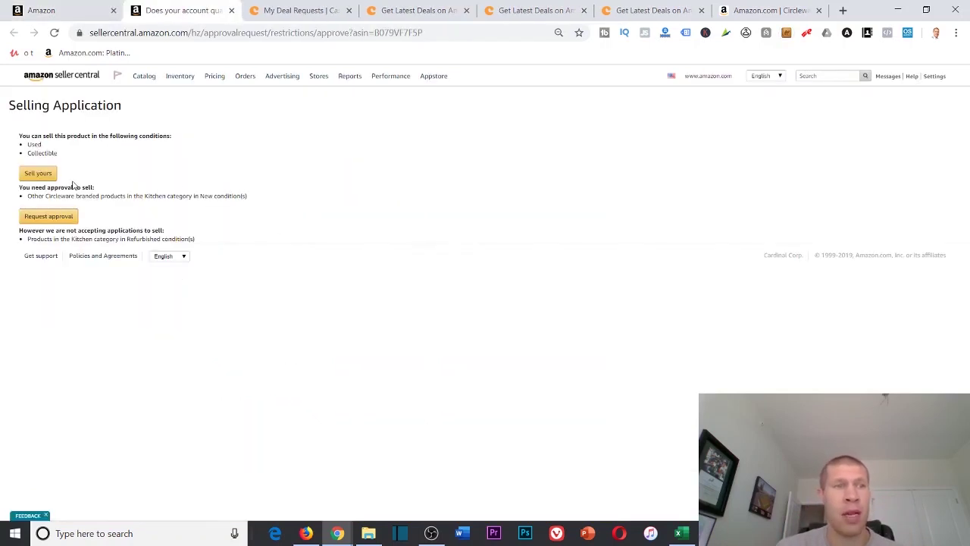
Submit the Circleware Kitchen brand approval, close the approved application, and go back to the Cashbackbase wine glass deal
{"action": "left_click", "coordinate": [47, 215]}
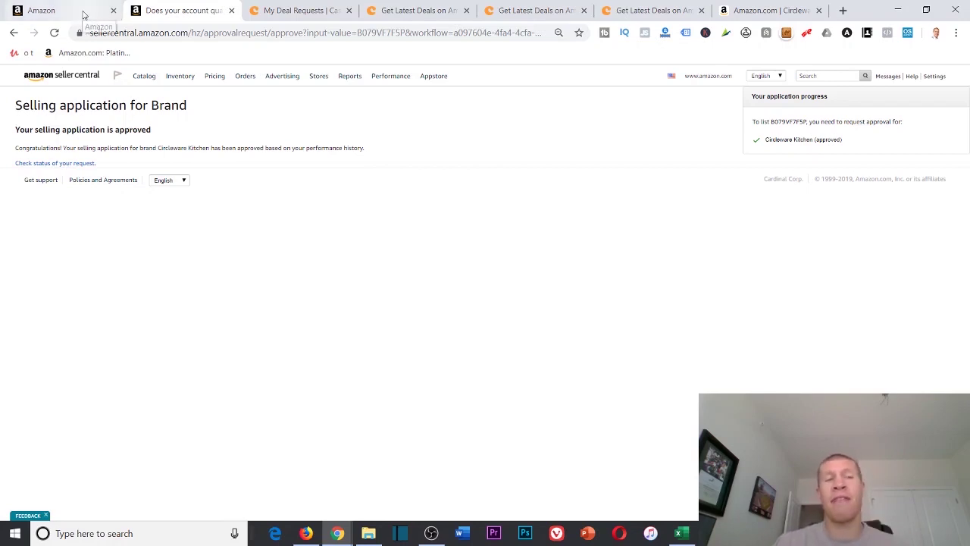
{"action": "left_click", "coordinate": [233, 14]}
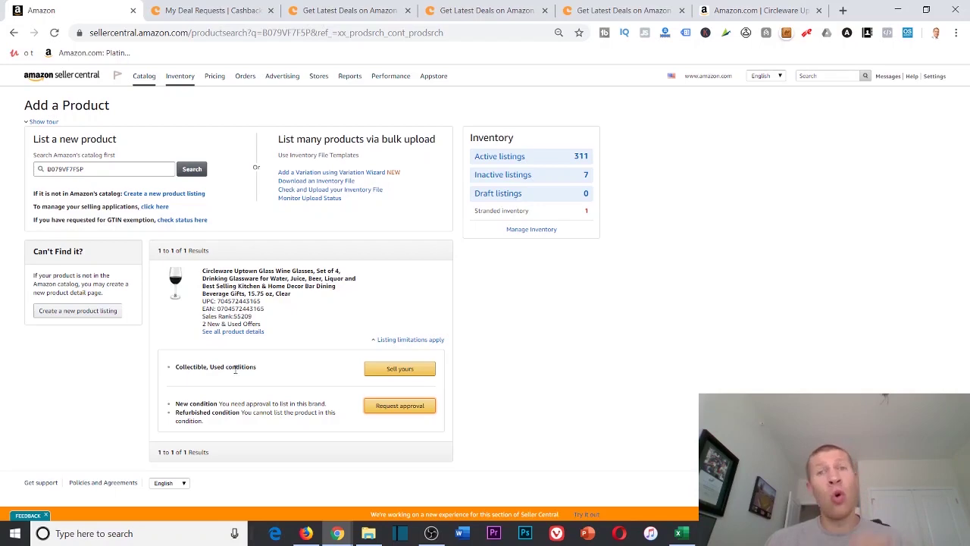
{"action": "left_click", "coordinate": [720, 9]}
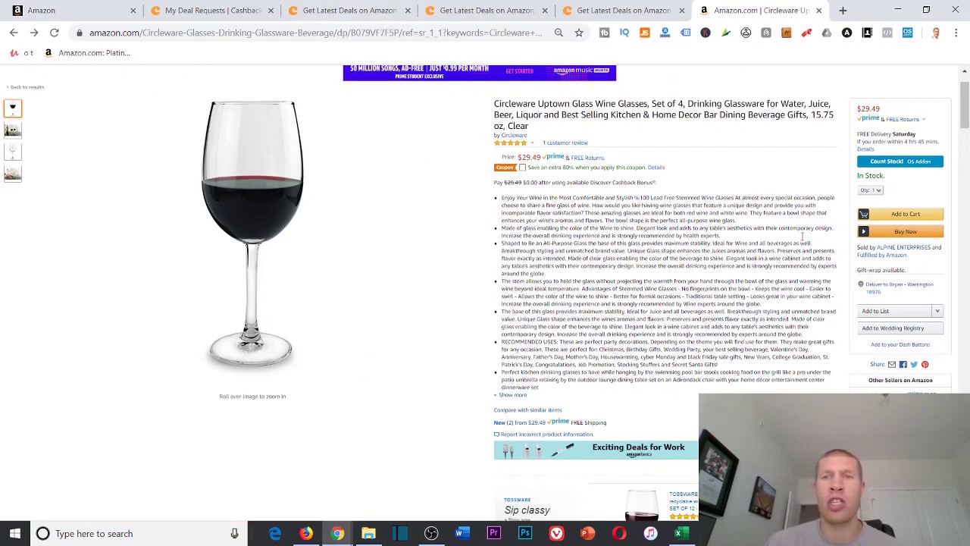
{"action": "left_click", "coordinate": [522, 9]}
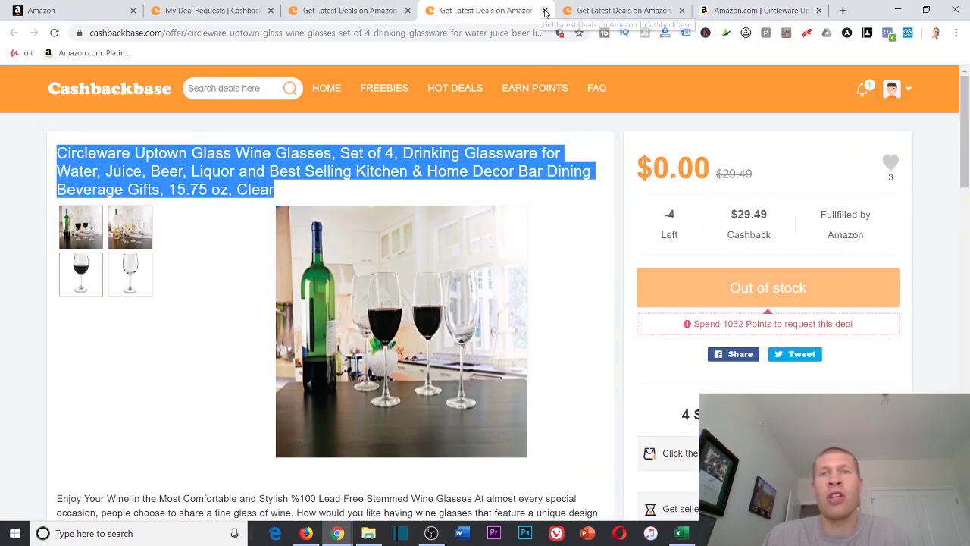
Close the wine glass deal and Amazon tabs, then copy the Seven Sparta dog car seat cover deal title
{"action": "left_click", "coordinate": [544, 9]}
{"action": "left_click", "coordinate": [640, 6]}
{"action": "left_click", "coordinate": [681, 10]}
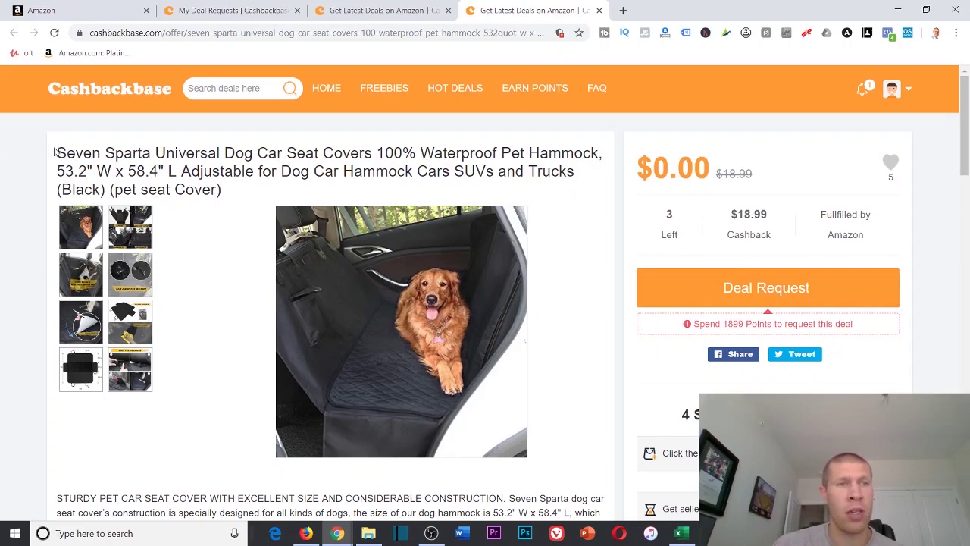
{"action": "left_click_drag", "start_coordinate": [55, 152], "coordinate": [280, 190]}
{"action": "right_click", "coordinate": [284, 167]}
{"action": "left_click", "coordinate": [327, 191]}
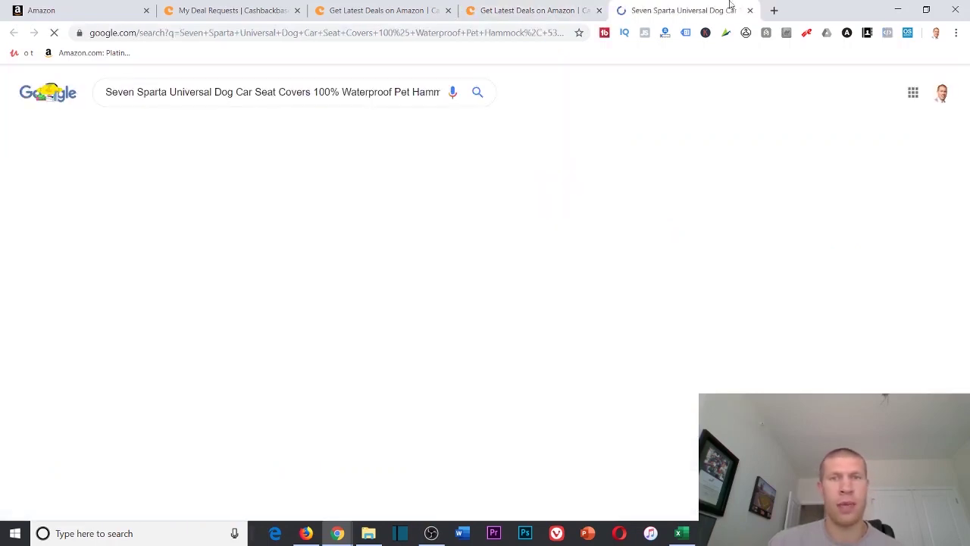
{"action": "left_click", "coordinate": [749, 10]}
{"action": "right_click", "coordinate": [205, 169]}
{"action": "left_click", "coordinate": [257, 179]}
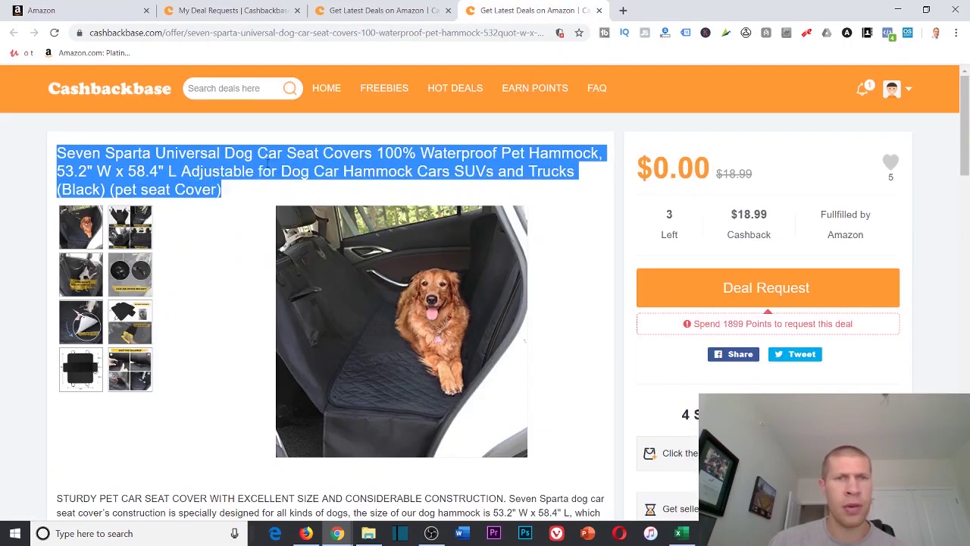
Search amazon.com for the copied title and open the Seven Sparta seat cover product page
{"action": "left_click", "coordinate": [621, 10]}
{"action": "type", "text": "amazon.com"}
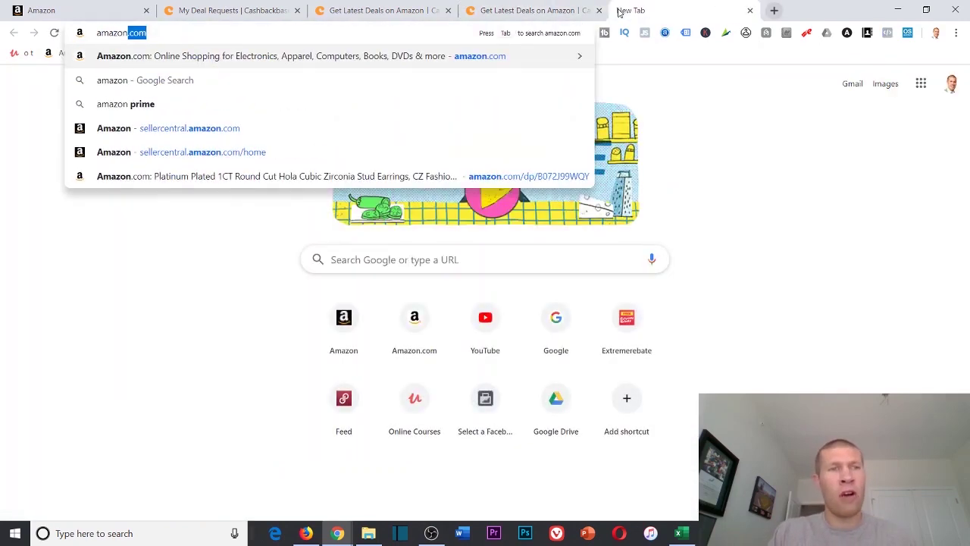
{"action": "key", "text": "Return"}
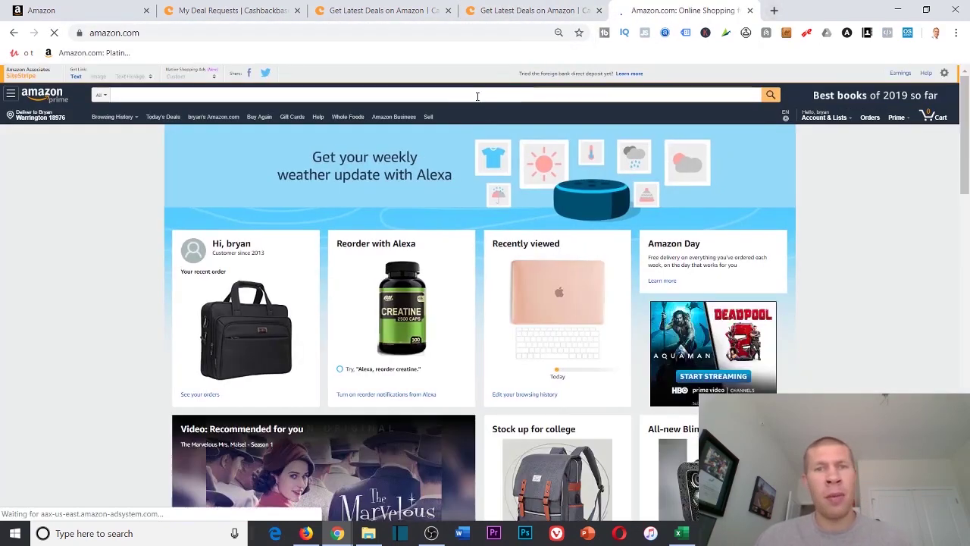
{"action": "left_click", "coordinate": [471, 96]}
{"action": "key", "text": "ctrl+v"}
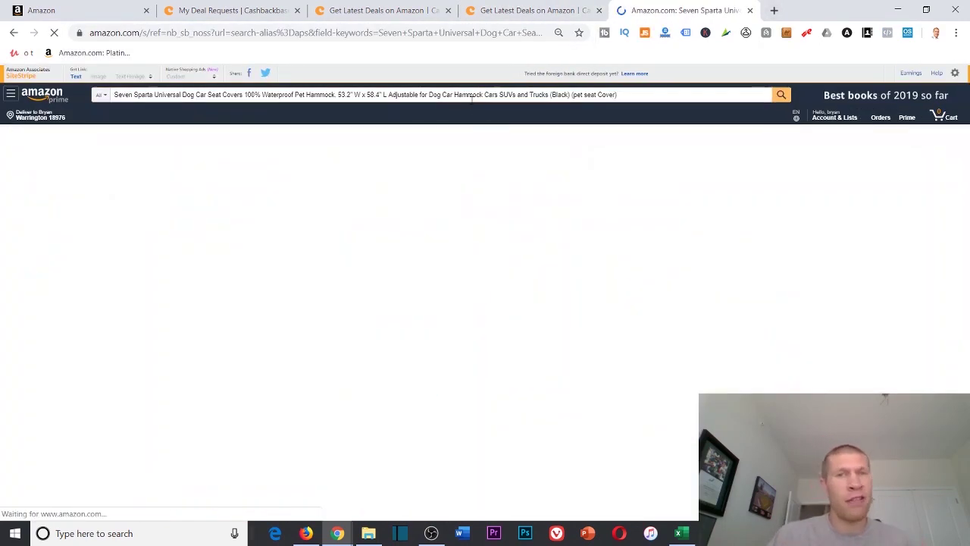
{"action": "left_click", "coordinate": [212, 326]}
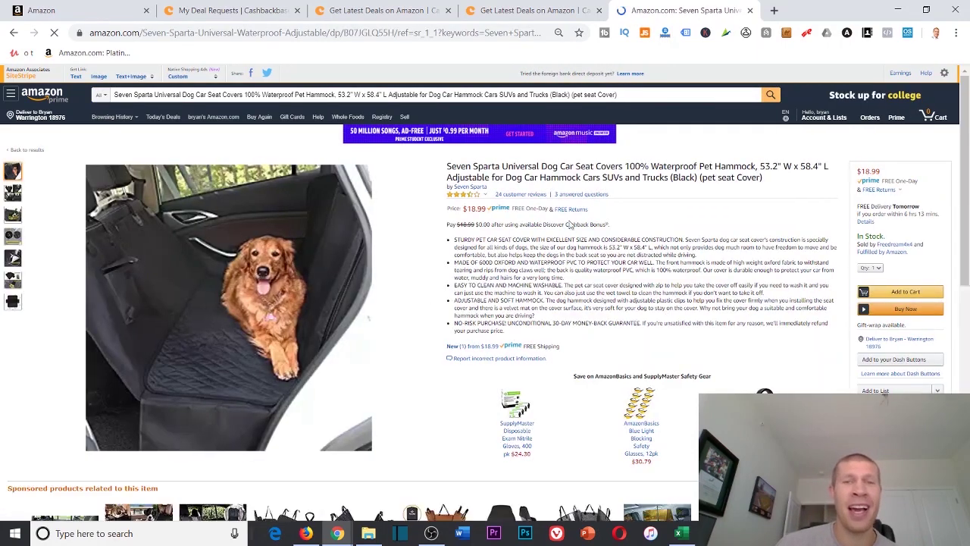
Compare the $18.99 Amazon listing with the 1899-point Cashbackbase deal and select its bullet-point description
{"action": "key", "text": "ctrl+shift+Tab"}
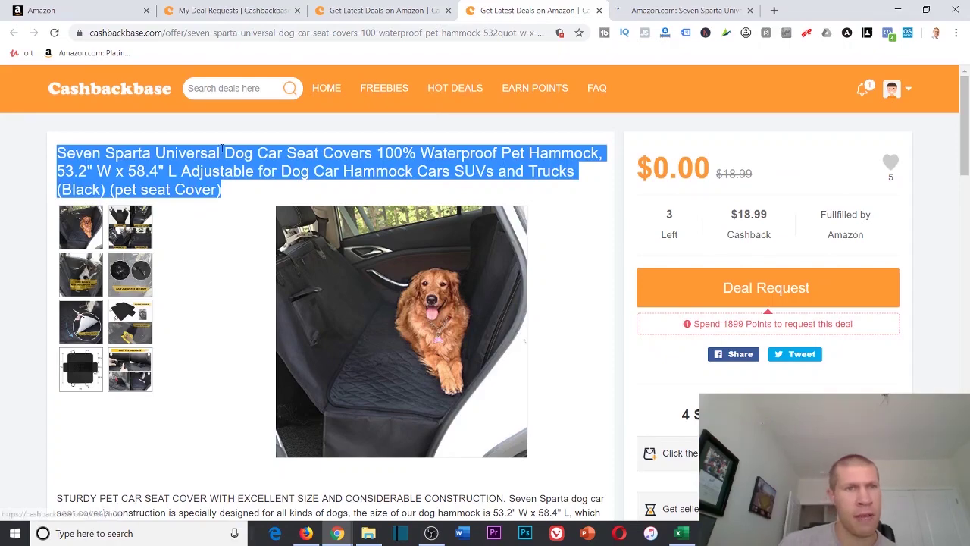
{"action": "left_click", "coordinate": [697, 9]}
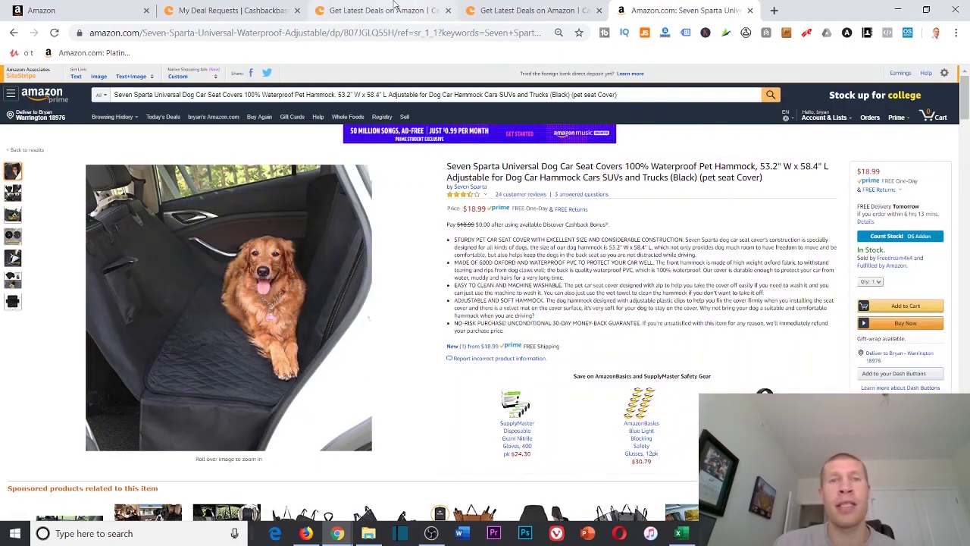
{"action": "left_click", "coordinate": [485, 9]}
{"action": "left_click", "coordinate": [478, 189]}
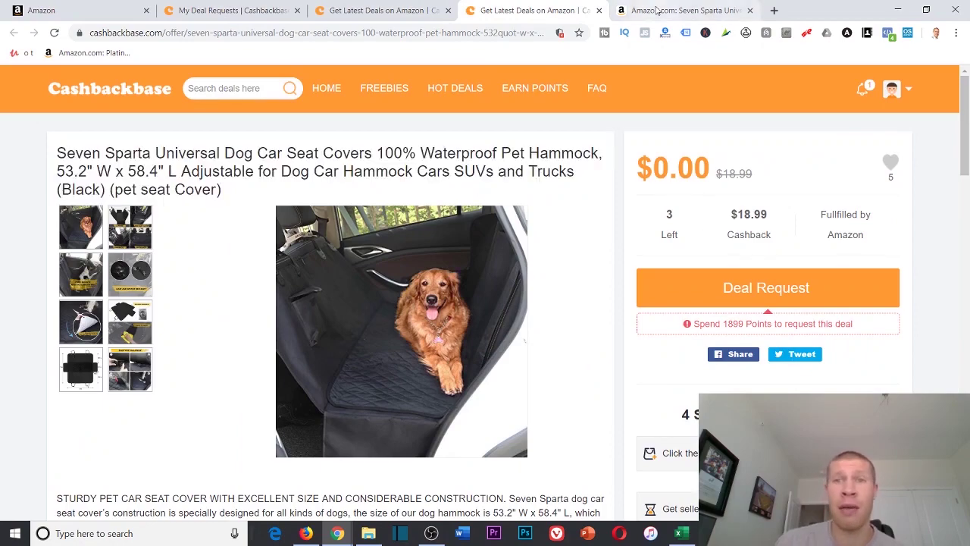
{"action": "left_click", "coordinate": [659, 19]}
{"action": "left_click_drag", "start_coordinate": [561, 335], "coordinate": [451, 235]}
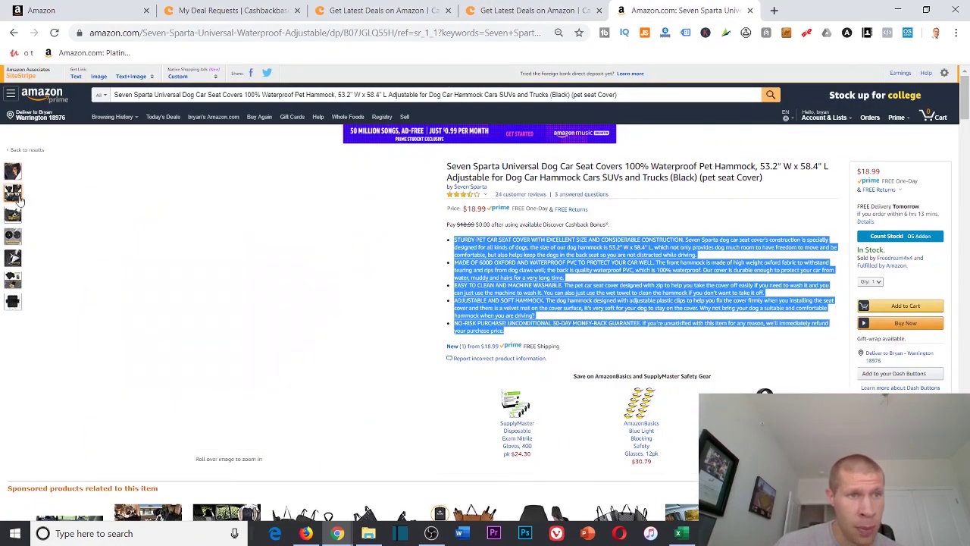
Find the #92,783 Best Sellers Rank in product details and pull up Jungle Scout's 30 monthly sales estimate
{"action": "mouse_move", "coordinate": [12, 236]}
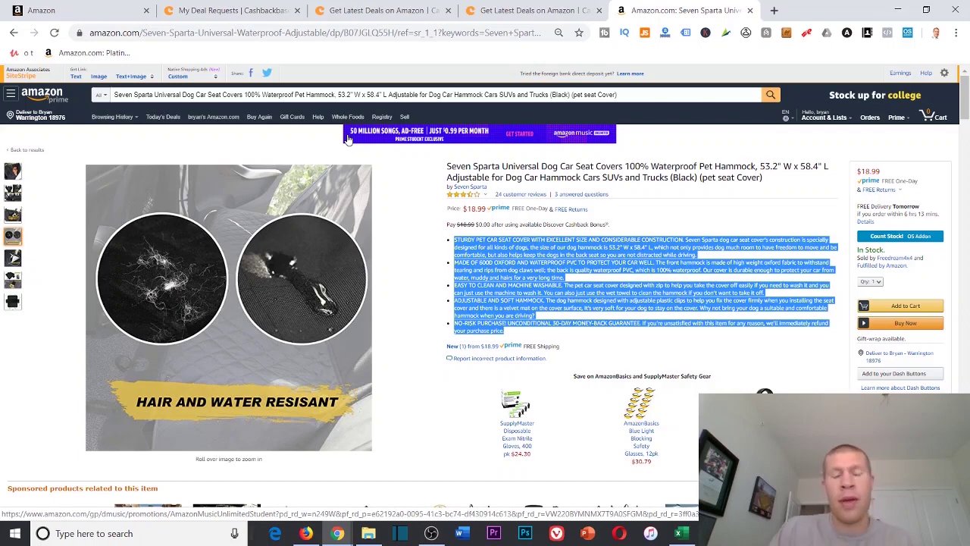
{"action": "left_click", "coordinate": [668, 228]}
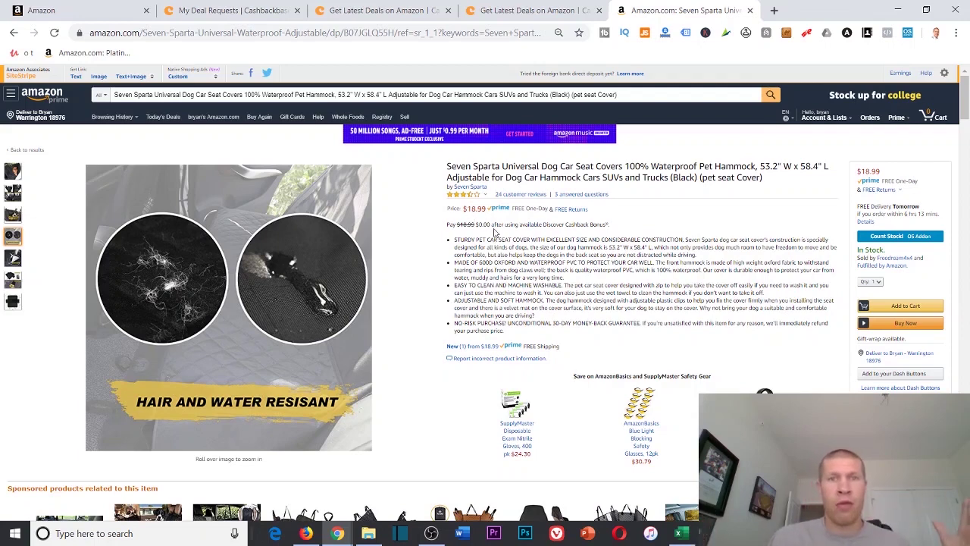
{"action": "scroll", "coordinate": [496, 225], "scroll_direction": "down", "scroll_amount": 20}
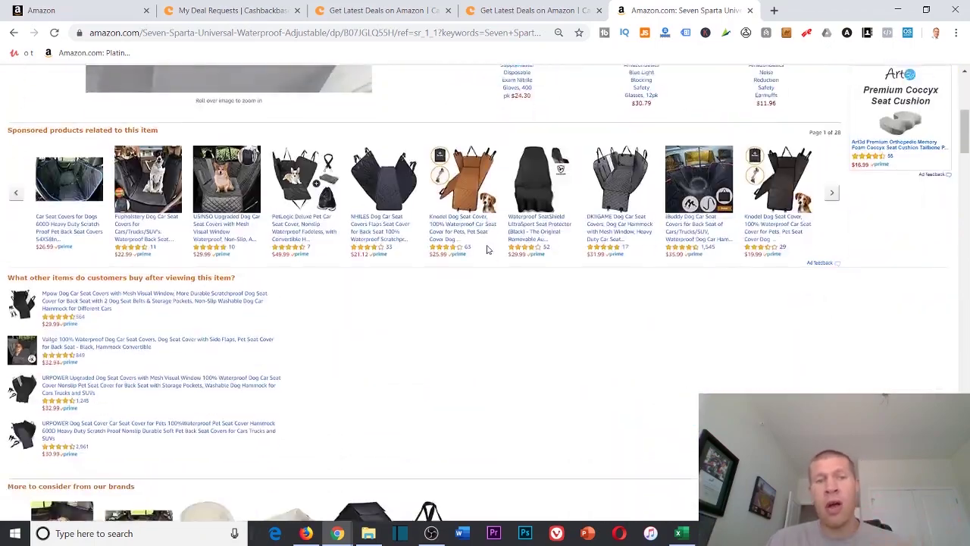
{"action": "scroll", "coordinate": [419, 267], "scroll_direction": "down", "scroll_amount": 15}
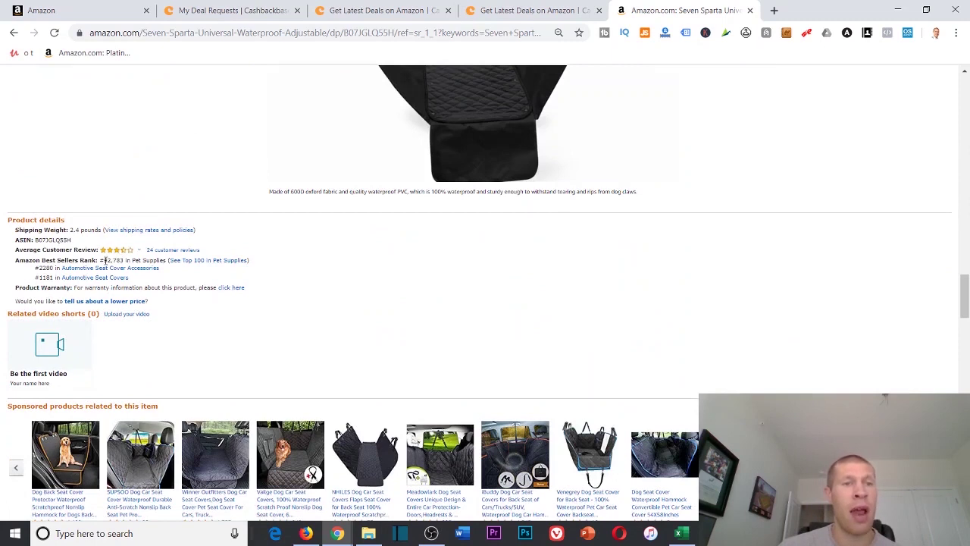
{"action": "left_click_drag", "start_coordinate": [103, 260], "coordinate": [123, 259]}
{"action": "left_click", "coordinate": [123, 258]}
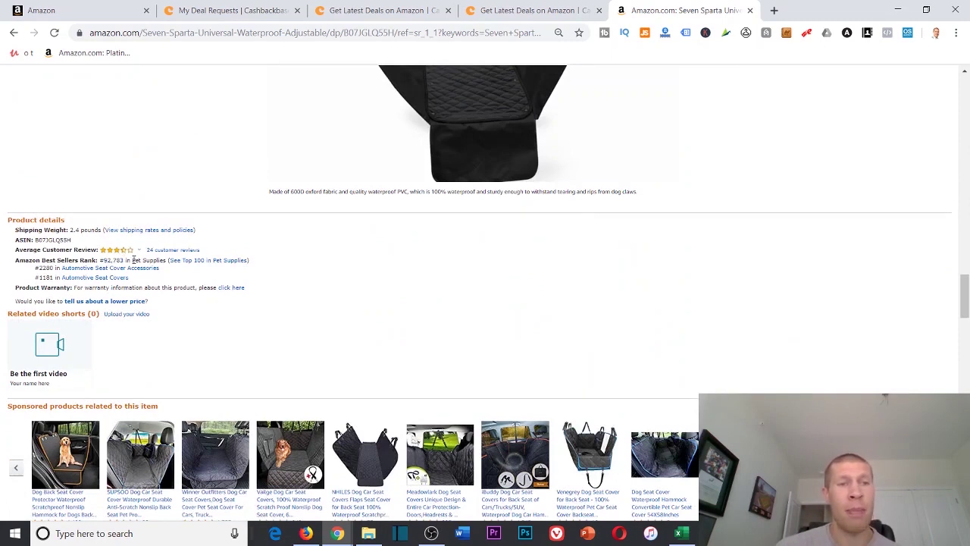
{"action": "left_click", "coordinate": [643, 32]}
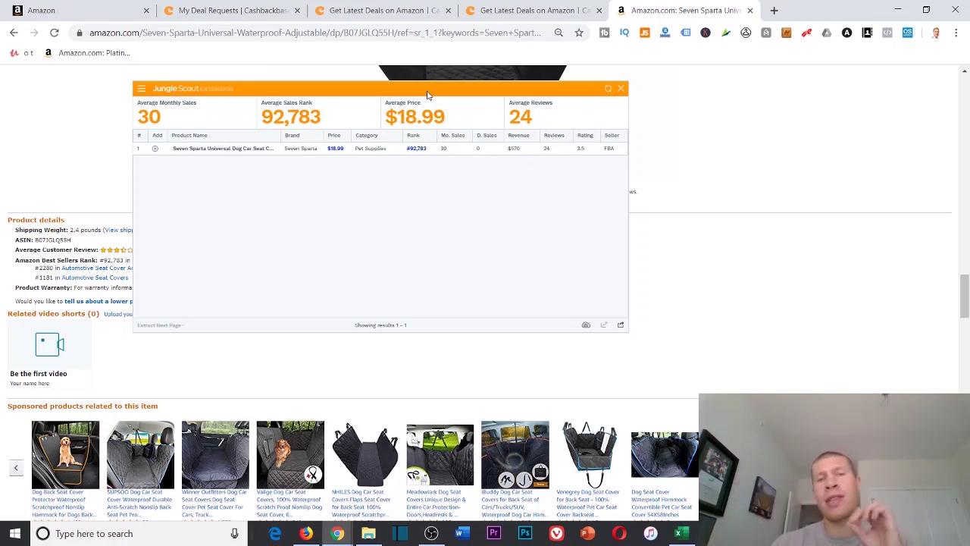
Refresh the Jungle Scout estimates, then close the sales panel
{"action": "left_click", "coordinate": [608, 88]}
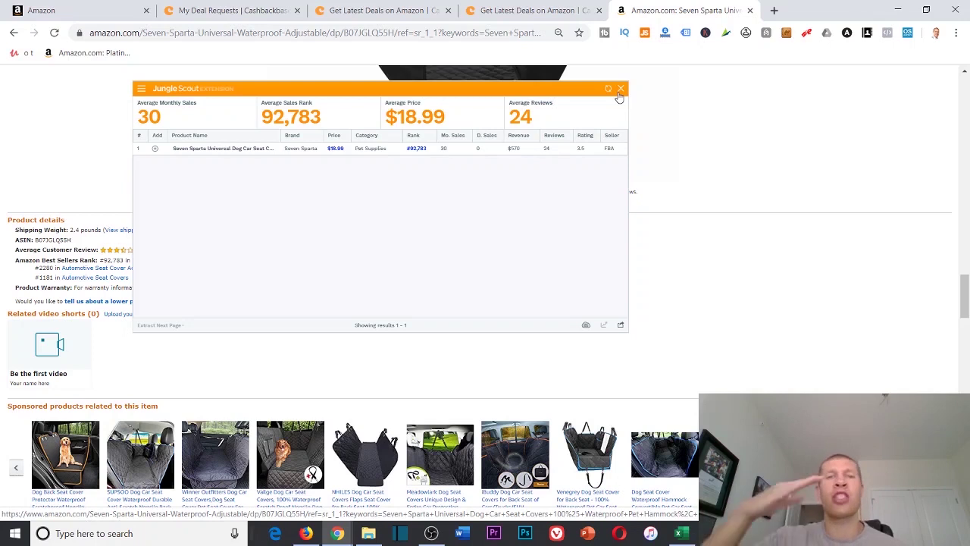
{"action": "left_click", "coordinate": [621, 89]}
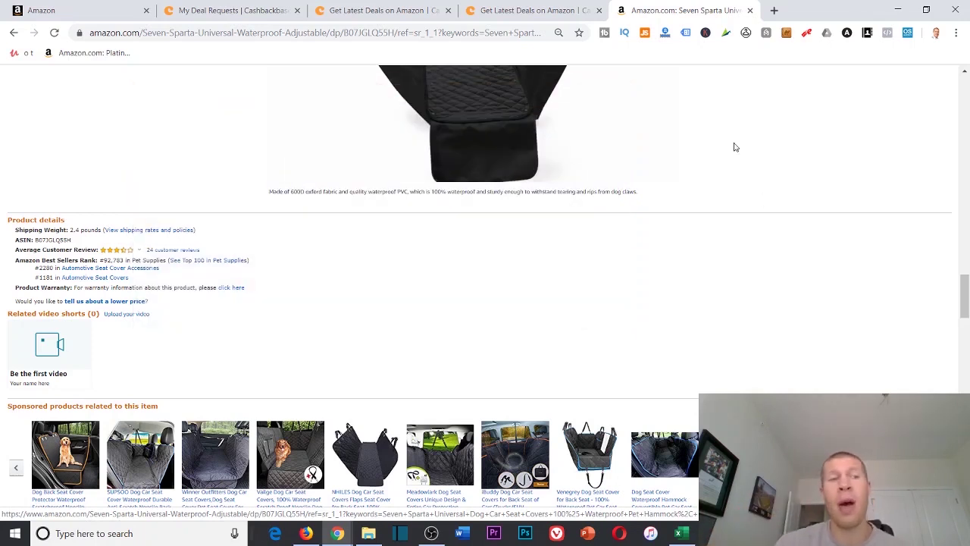
Search Seller Central for ASIN B07JGLQ55H and confirm its listing limitations allow New and Used
{"action": "double_click", "coordinate": [59, 240]}
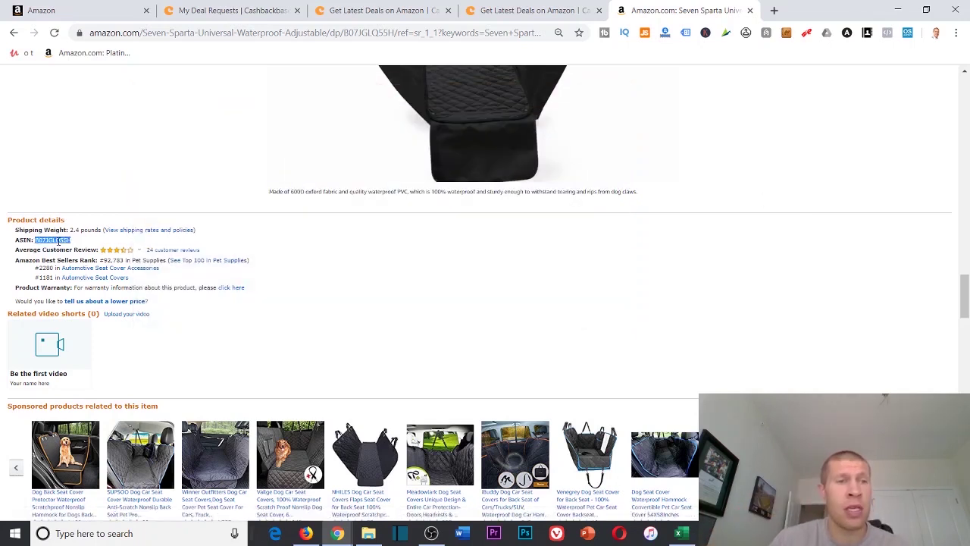
{"action": "right_click", "coordinate": [59, 239]}
{"action": "left_click", "coordinate": [107, 248]}
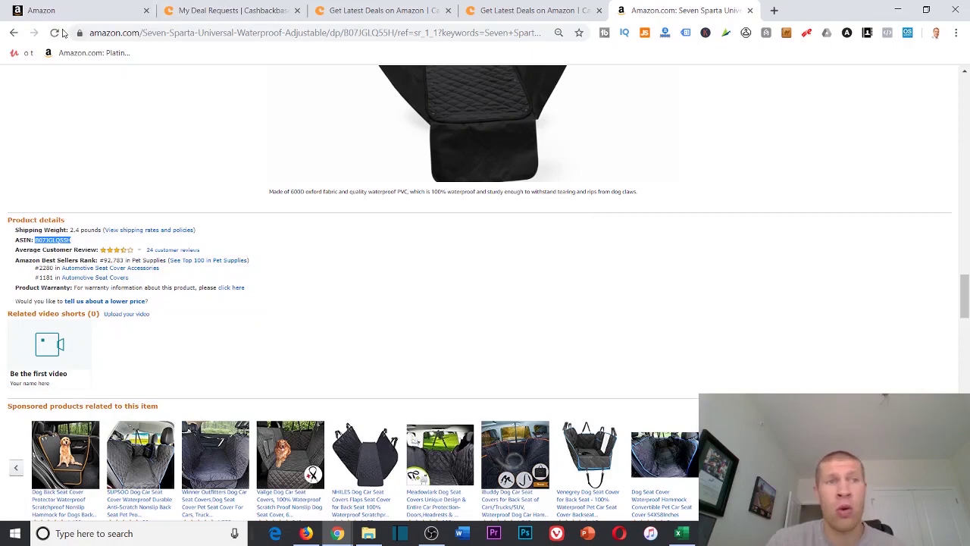
{"action": "left_click", "coordinate": [67, 10]}
{"action": "double_click", "coordinate": [62, 168]}
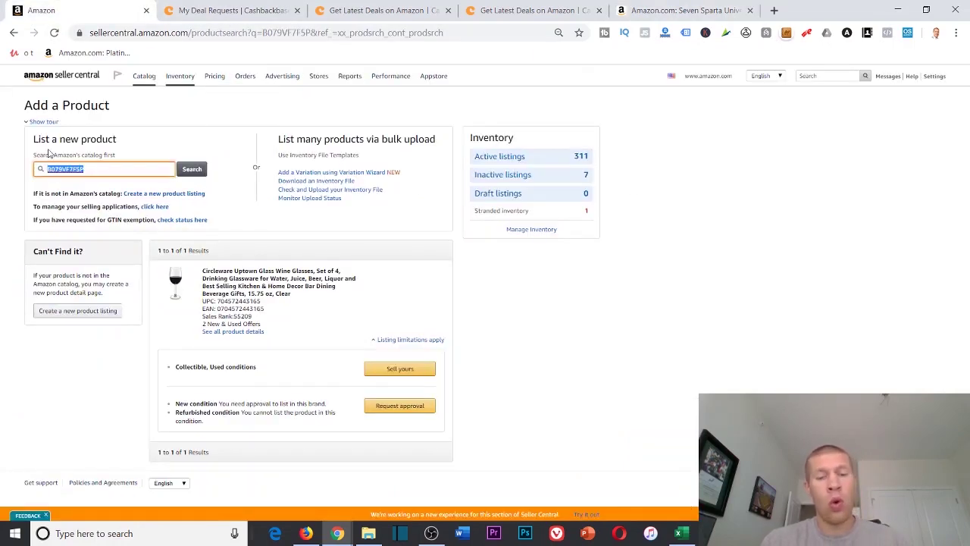
{"action": "key", "text": "ctrl+v"}
{"action": "key", "text": "Return"}
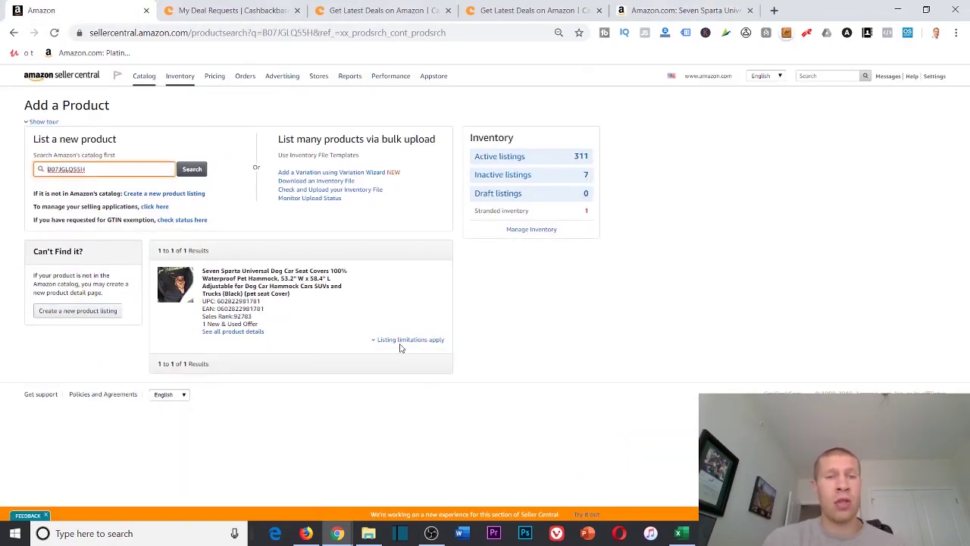
{"action": "left_click", "coordinate": [401, 341]}
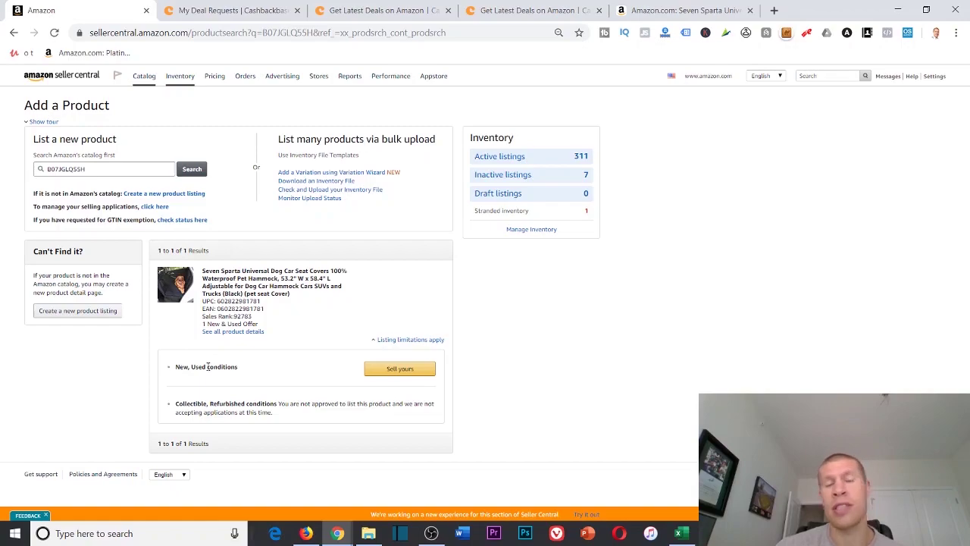
{"action": "left_click", "coordinate": [720, 9]}
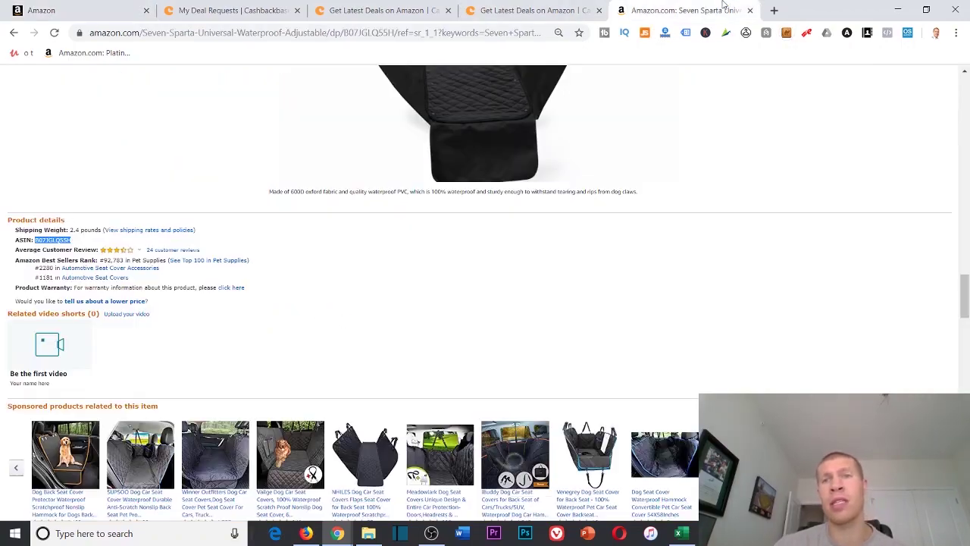
Return to the Cashbackbase seat cover deal ($18.99 cashback, 3 left) and close that tab
{"action": "scroll", "coordinate": [715, 275], "scroll_direction": "up", "scroll_amount": 20}
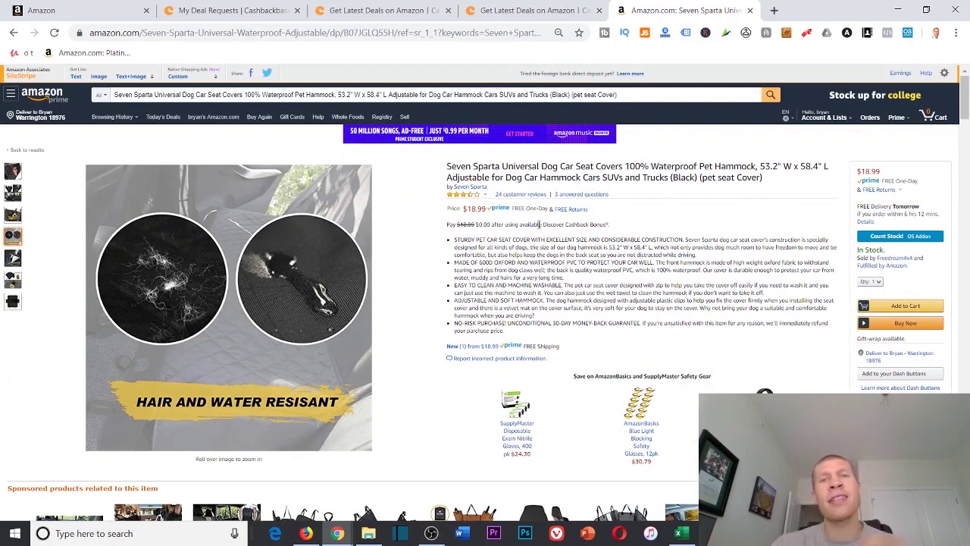
{"action": "left_click", "coordinate": [531, 10]}
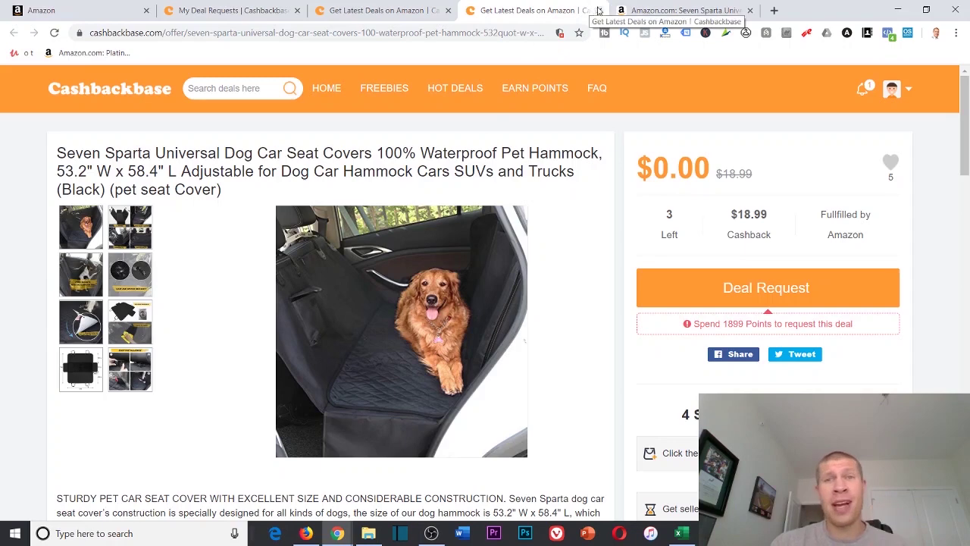
{"action": "left_click", "coordinate": [598, 10]}
Close the seat cover's Amazon product tab, leaving the Cashbackbase latest deals list
{"action": "left_click", "coordinate": [599, 10]}
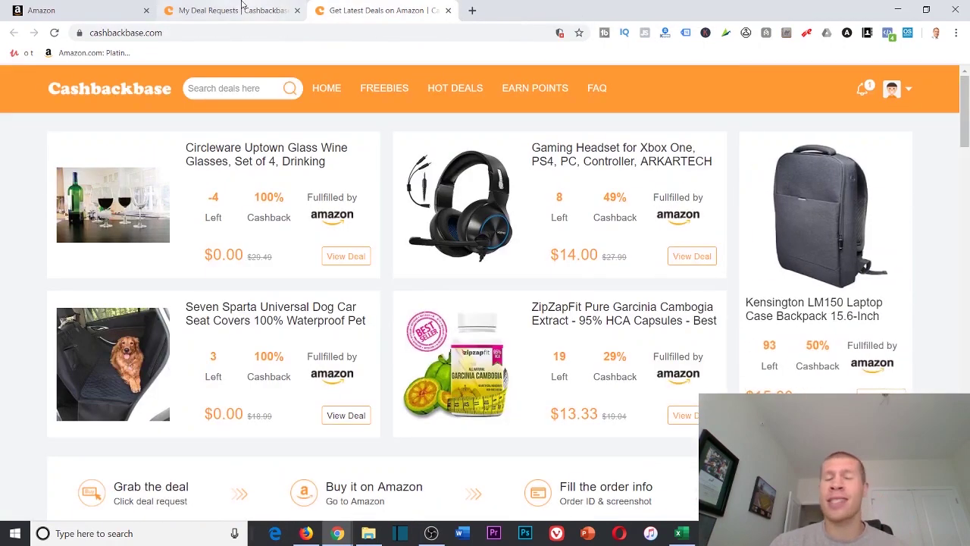